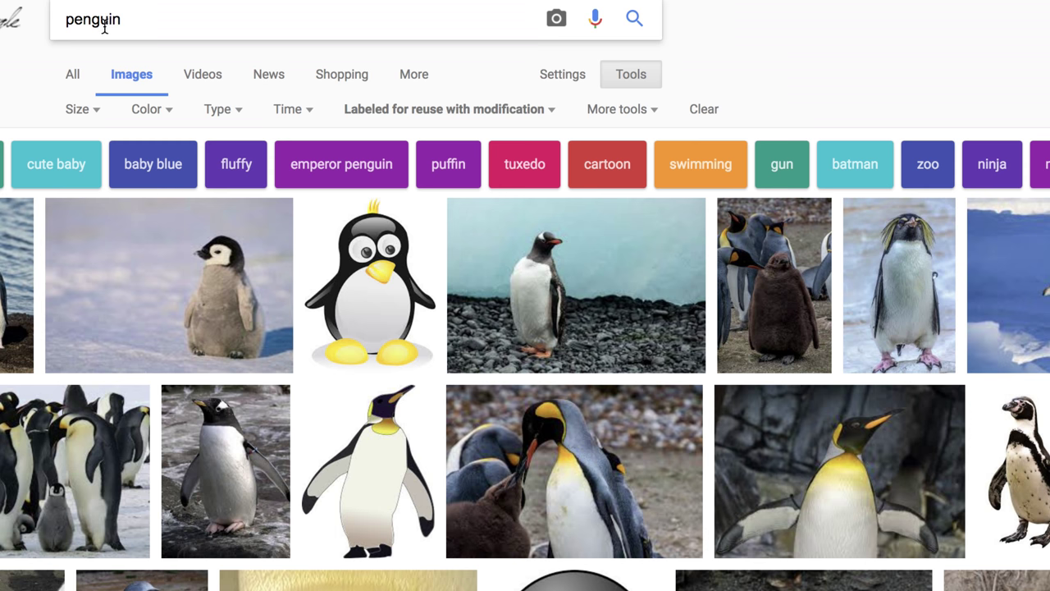
- Filter the penguin image results to clip art and preview the blue cartoon penguin with yellow feet
{"action": "left_click", "coordinate": [221, 112]}
{"action": "left_click", "coordinate": [238, 229]}
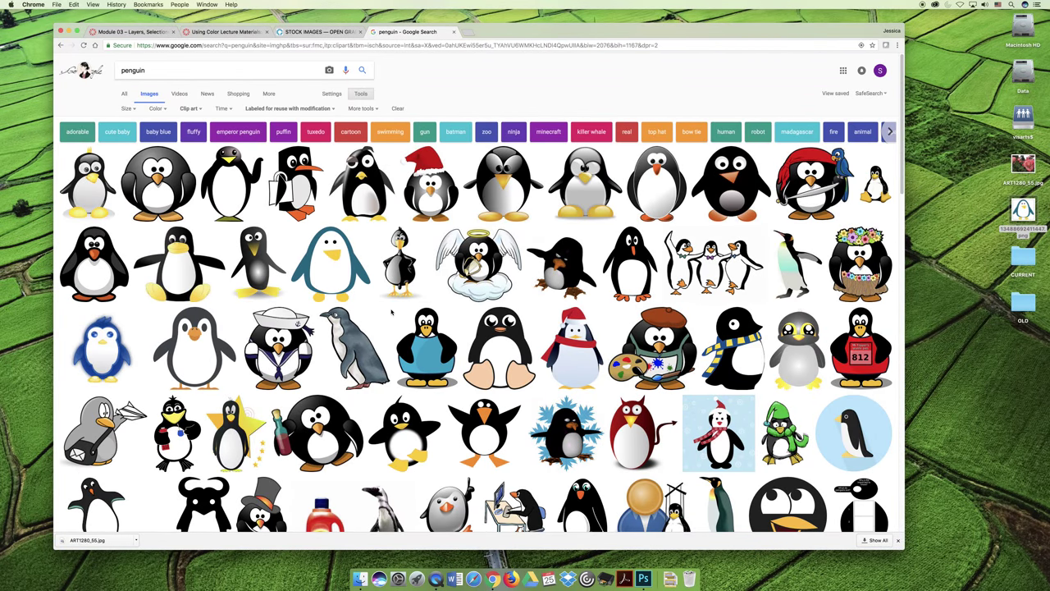
{"action": "left_click", "coordinate": [343, 264]}
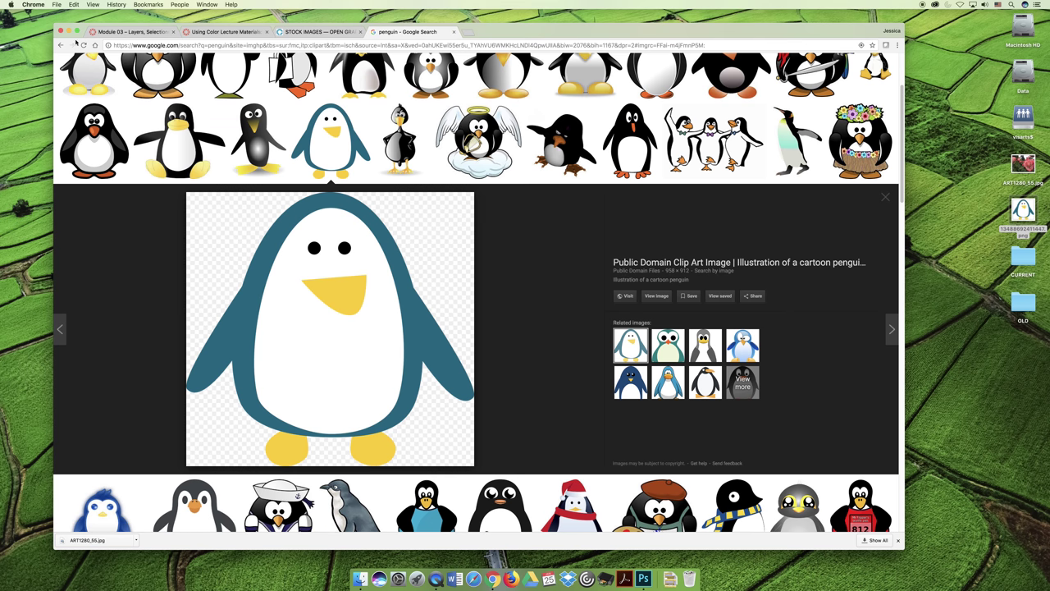
- Switch to Photoshop and open the penguin image 13488692411447.png
{"action": "key", "text": "super+h"}
{"action": "left_click", "coordinate": [643, 579]}
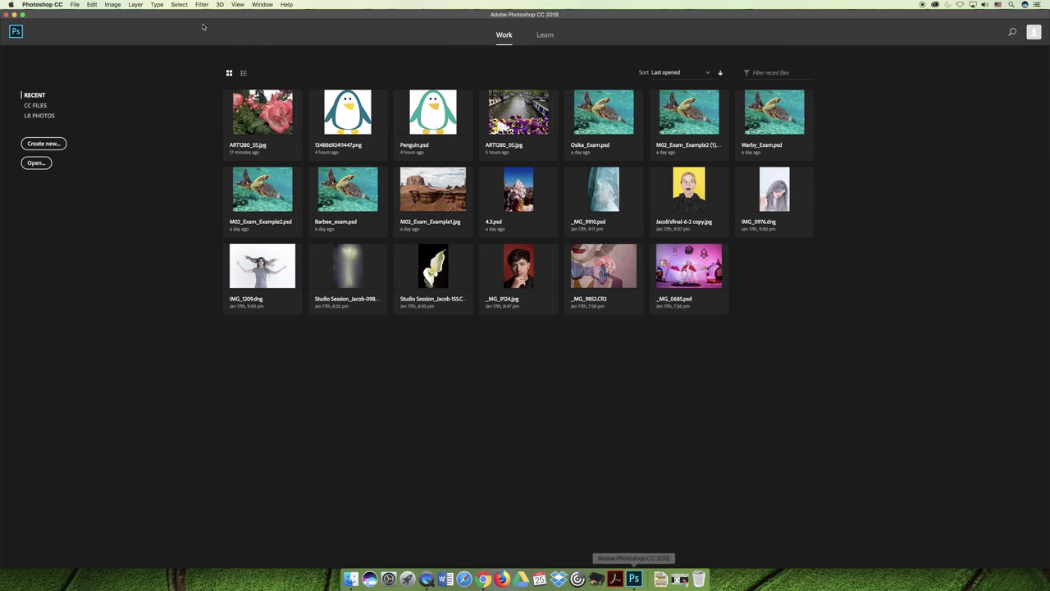
{"action": "left_click", "coordinate": [75, 4]}
{"action": "left_click", "coordinate": [82, 25]}
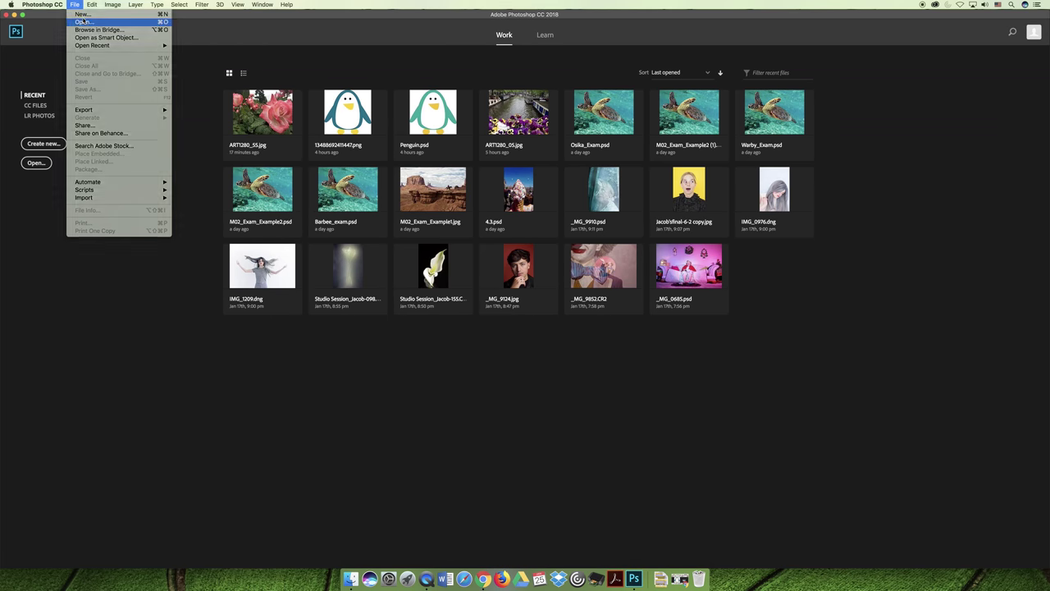
{"action": "left_click", "coordinate": [337, 219]}
{"action": "left_click", "coordinate": [525, 356]}
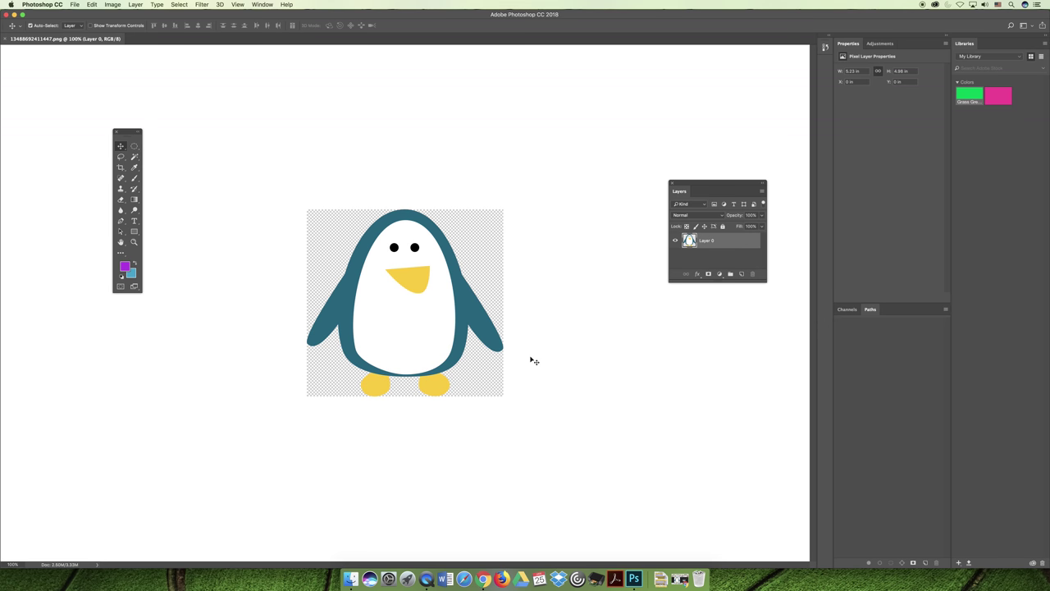
{"action": "key", "text": "super+minus"}
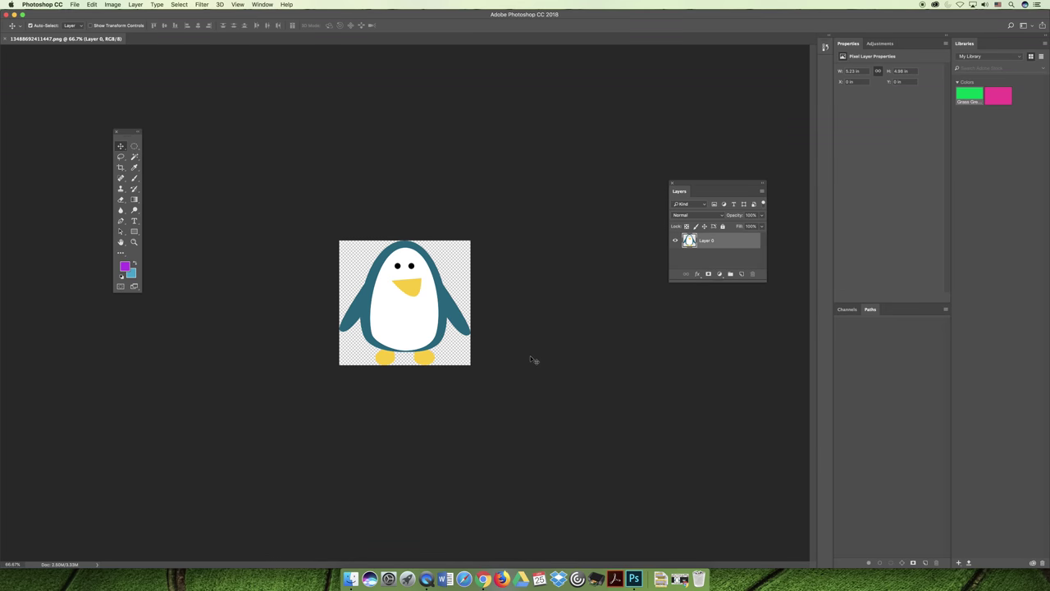
- Save the image to the Desktop as penguin.psd in Photoshop format, with Layers and Maximize Compatibility enabled
{"action": "left_click", "coordinate": [75, 4]}
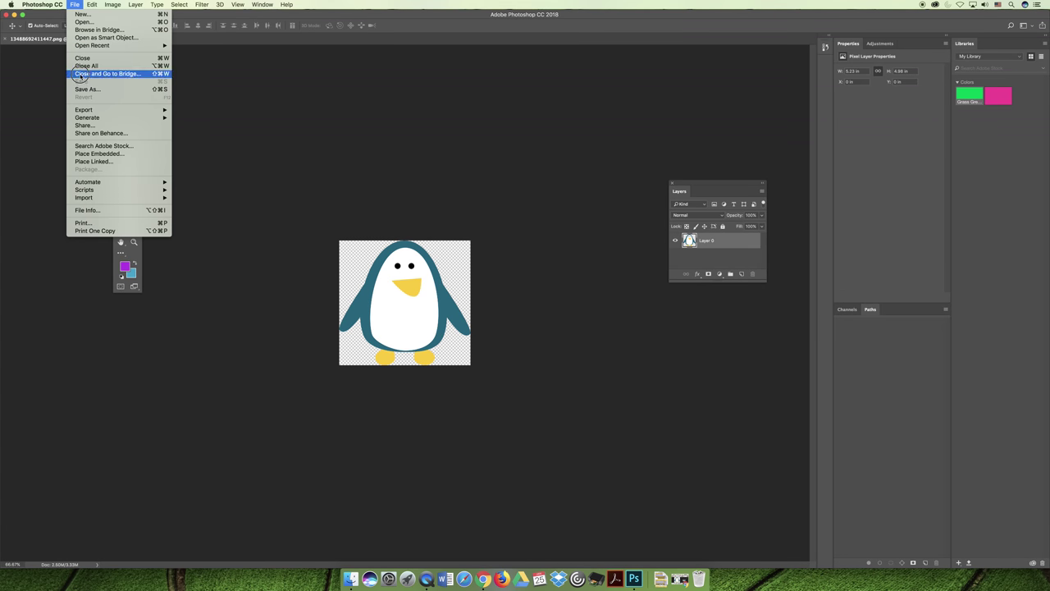
{"action": "left_click", "coordinate": [85, 89]}
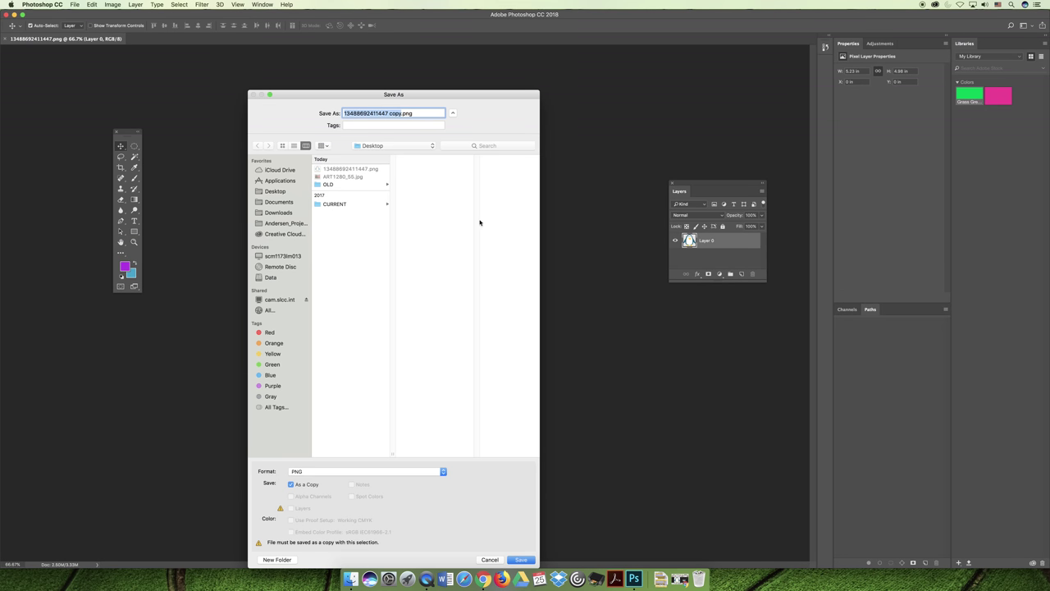
{"action": "left_click", "coordinate": [374, 145]}
{"action": "left_click", "coordinate": [379, 151]}
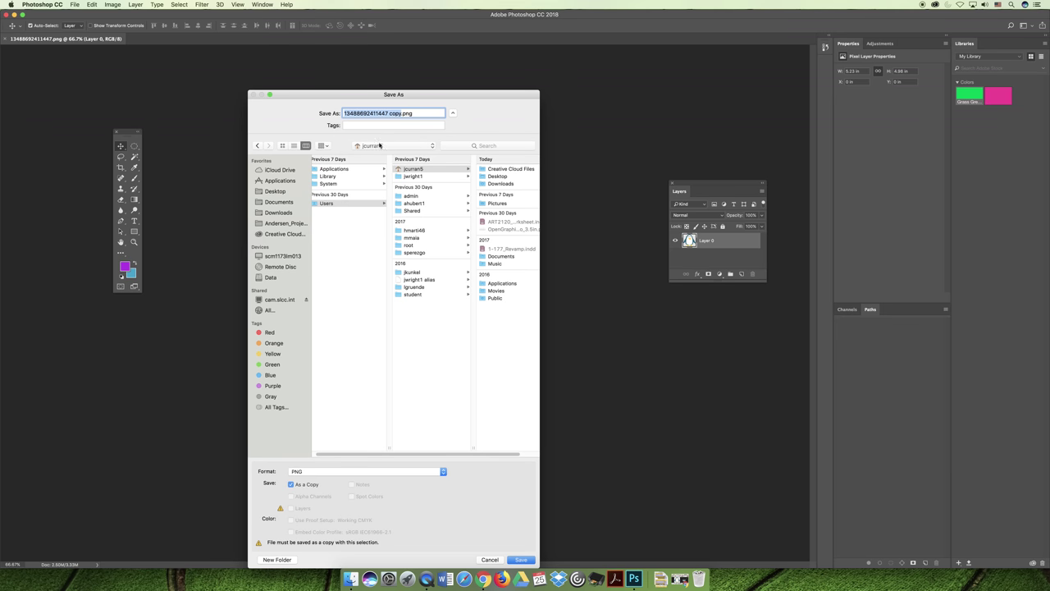
{"action": "type", "text": "penguin"}
{"action": "left_click", "coordinate": [333, 473]}
{"action": "left_click", "coordinate": [345, 368]}
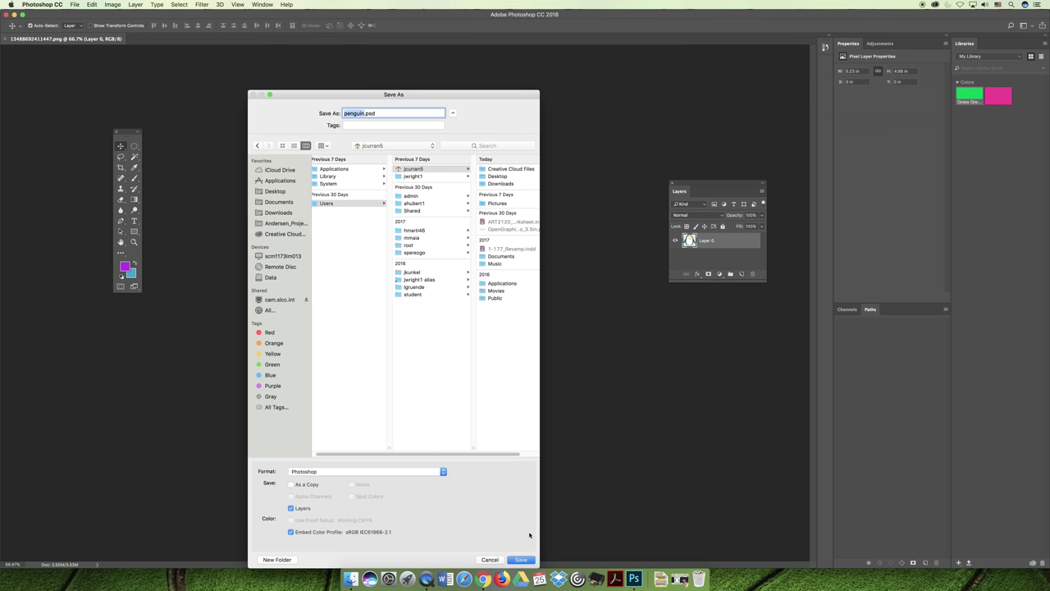
{"action": "left_click", "coordinate": [413, 167]}
{"action": "left_click", "coordinate": [497, 176]}
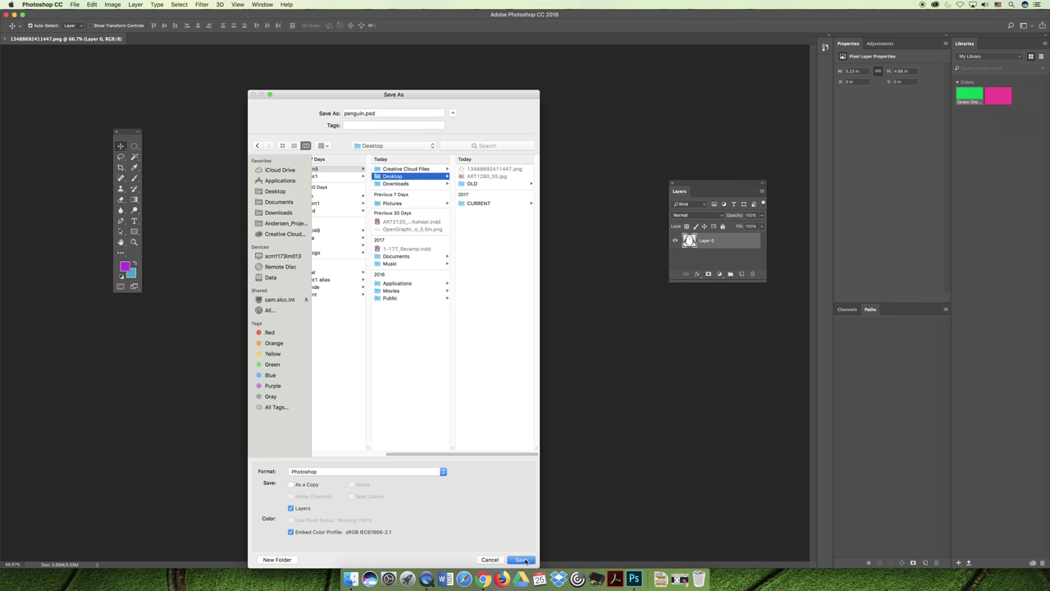
{"action": "left_click_drag", "start_coordinate": [443, 107], "coordinate": [416, 33]}
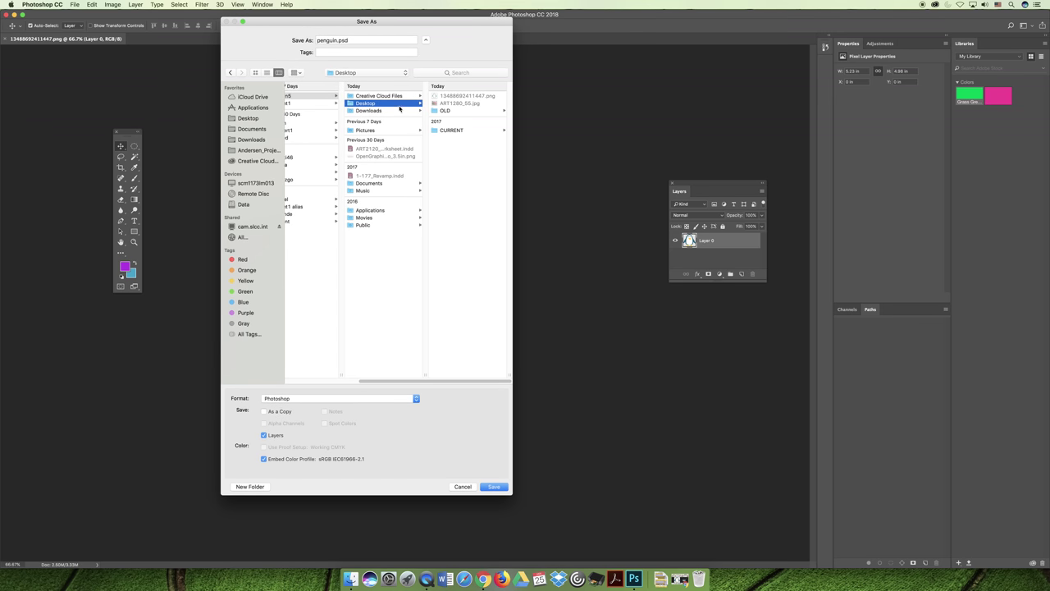
{"action": "left_click", "coordinate": [494, 486]}
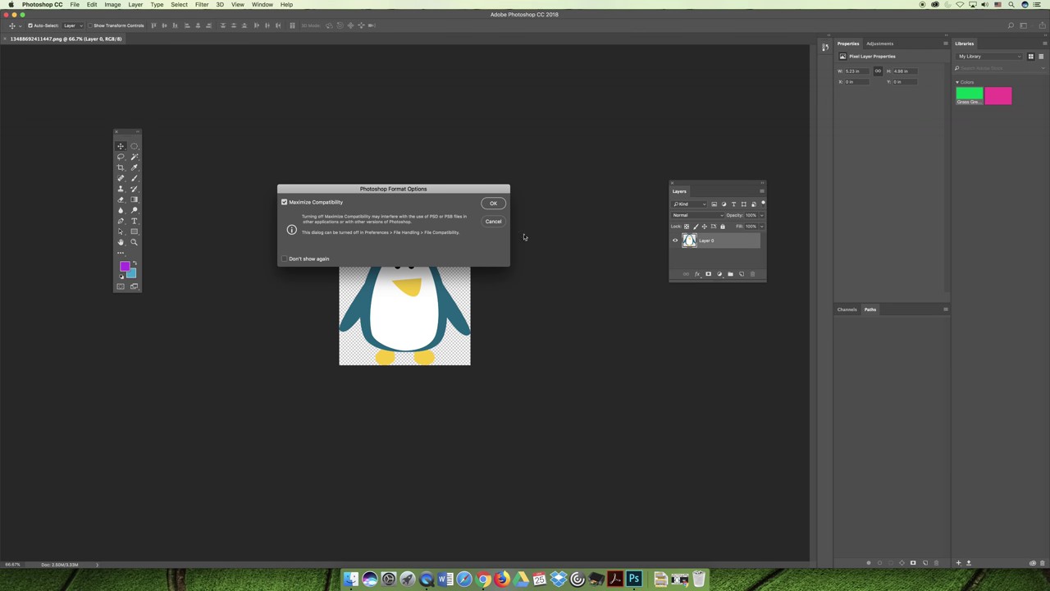
{"action": "left_click", "coordinate": [493, 203]}
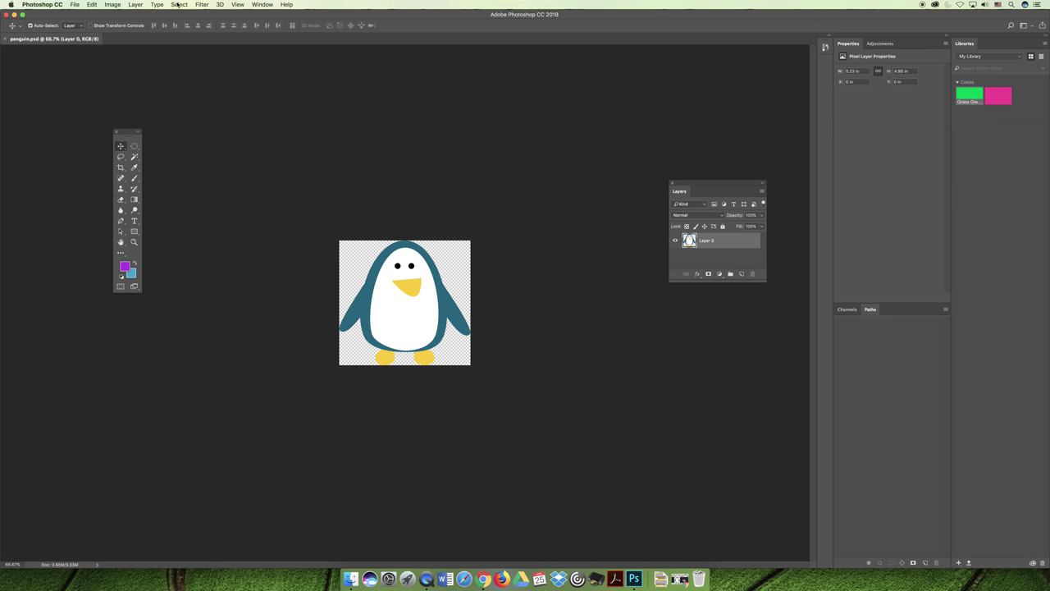
- Convert the penguin document's color mode to CMYK Color, accepting the U.S. Web Coated (SWOP) v2 profile
{"action": "left_click", "coordinate": [111, 4]}
{"action": "mouse_move", "coordinate": [164, 14]}
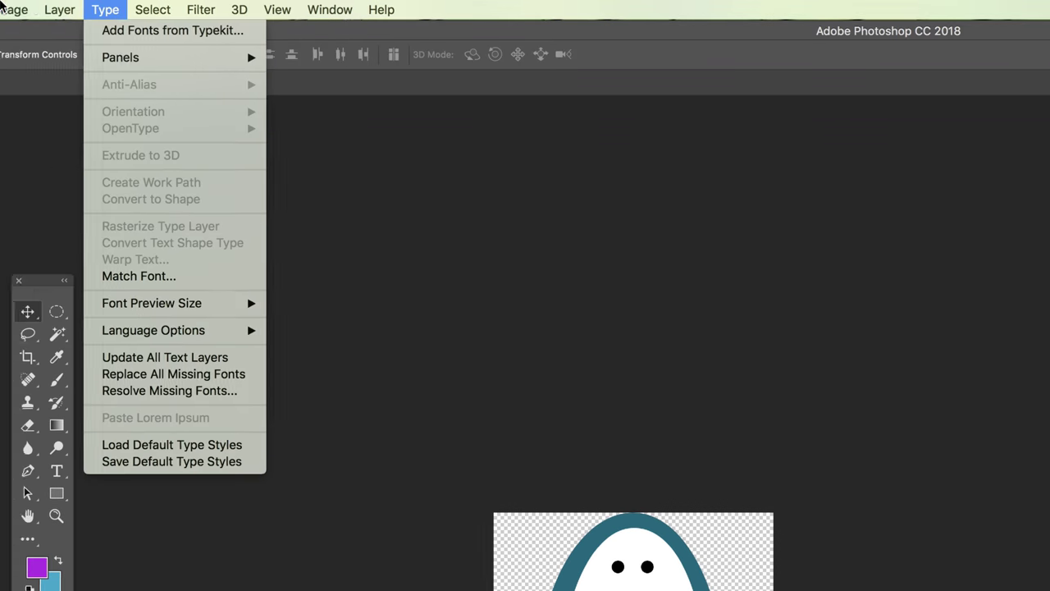
{"action": "mouse_move", "coordinate": [139, 4]}
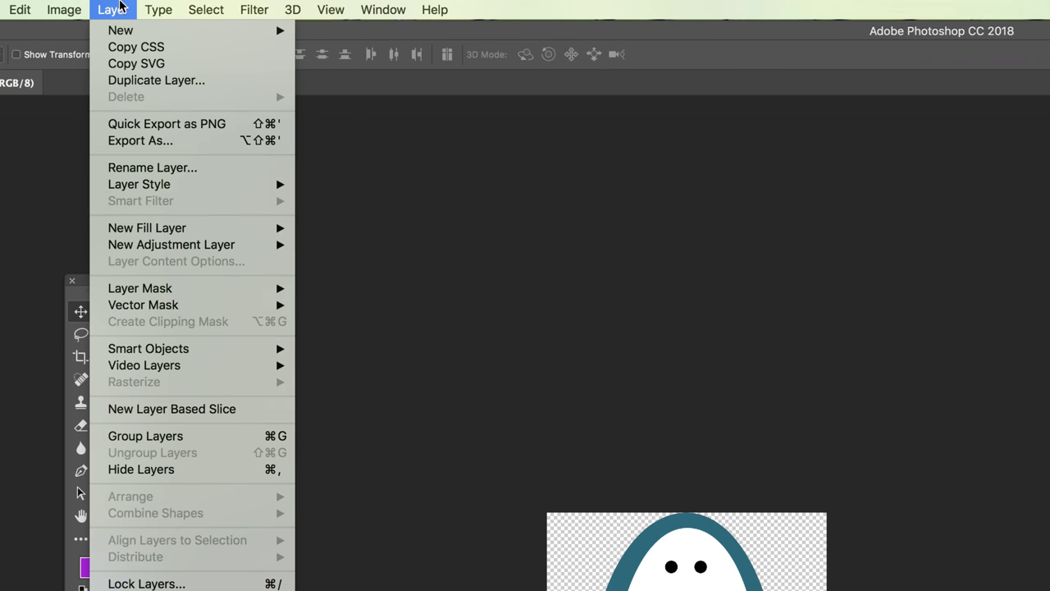
{"action": "mouse_move", "coordinate": [76, 10]}
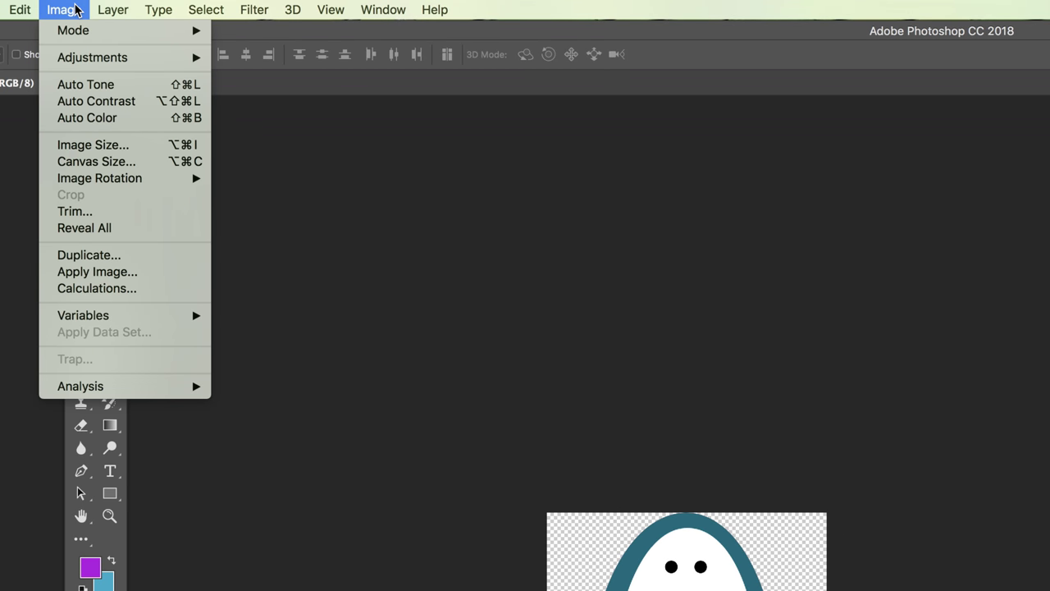
{"action": "mouse_move", "coordinate": [82, 32]}
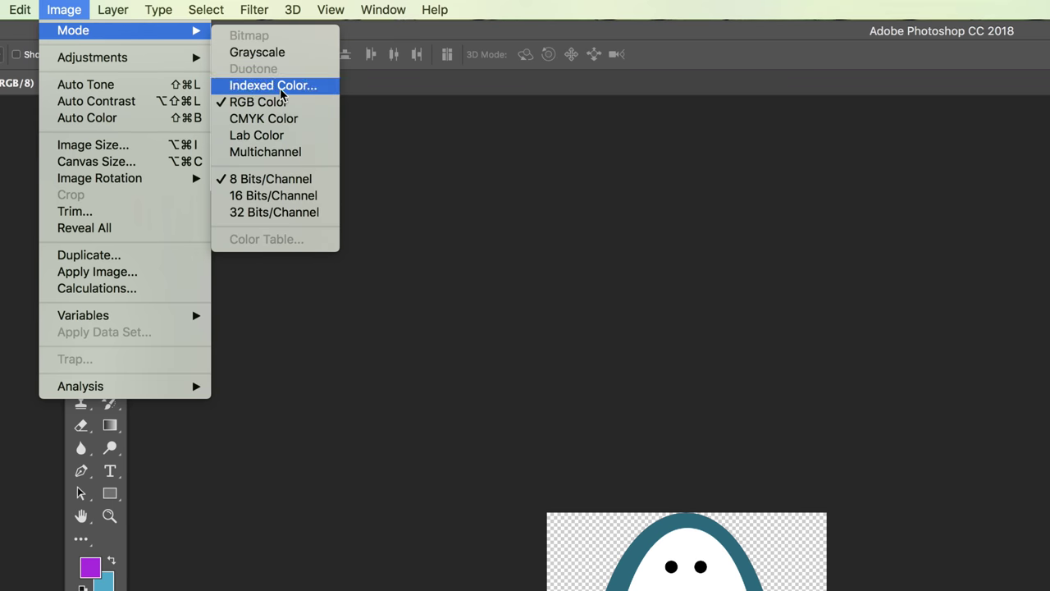
{"action": "left_click", "coordinate": [287, 118]}
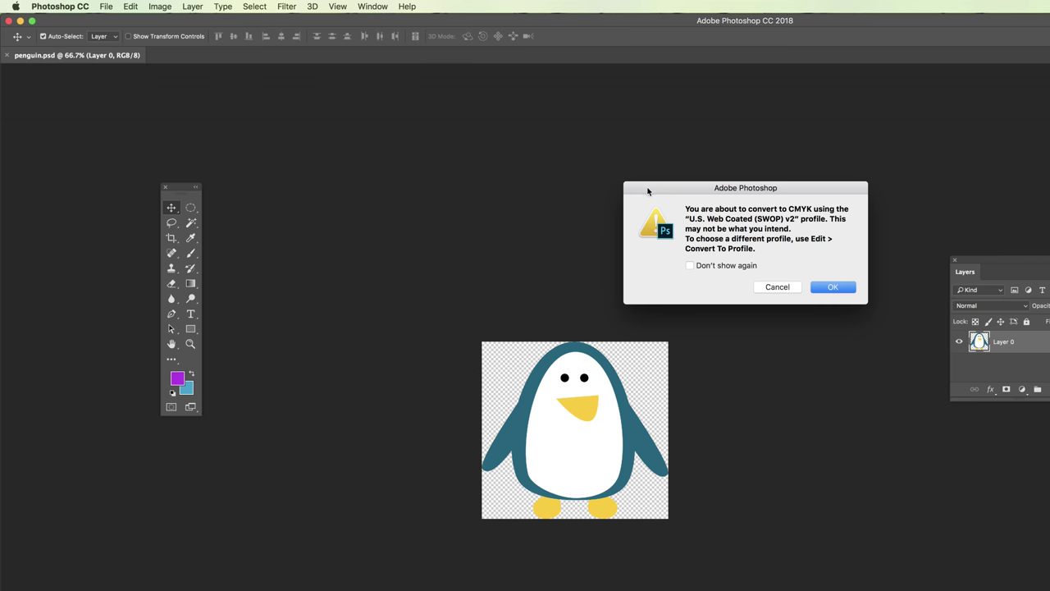
{"action": "left_click_drag", "start_coordinate": [886, 279], "coordinate": [508, 325]}
{"action": "left_click_drag", "start_coordinate": [455, 217], "coordinate": [415, 224]}
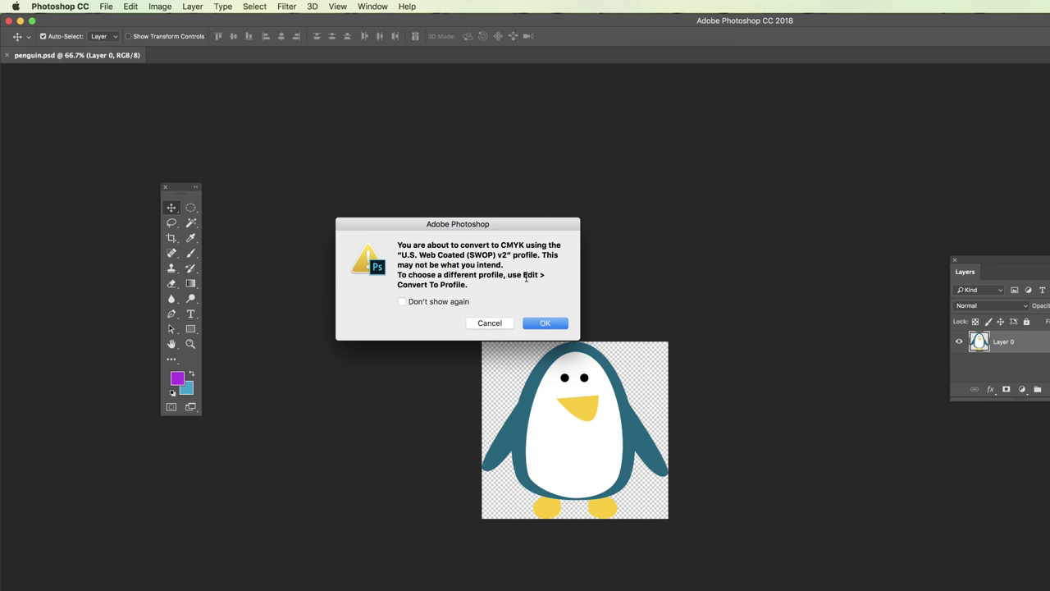
{"action": "left_click", "coordinate": [559, 327]}
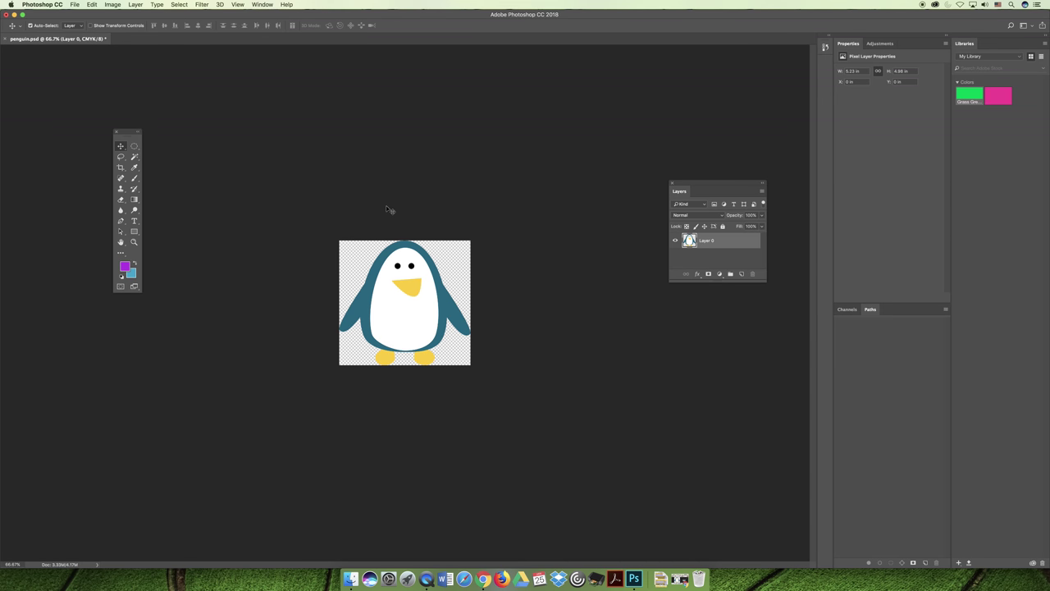
- Show the Channels panel and float it beside the penguin artwork
{"action": "left_click", "coordinate": [262, 4]}
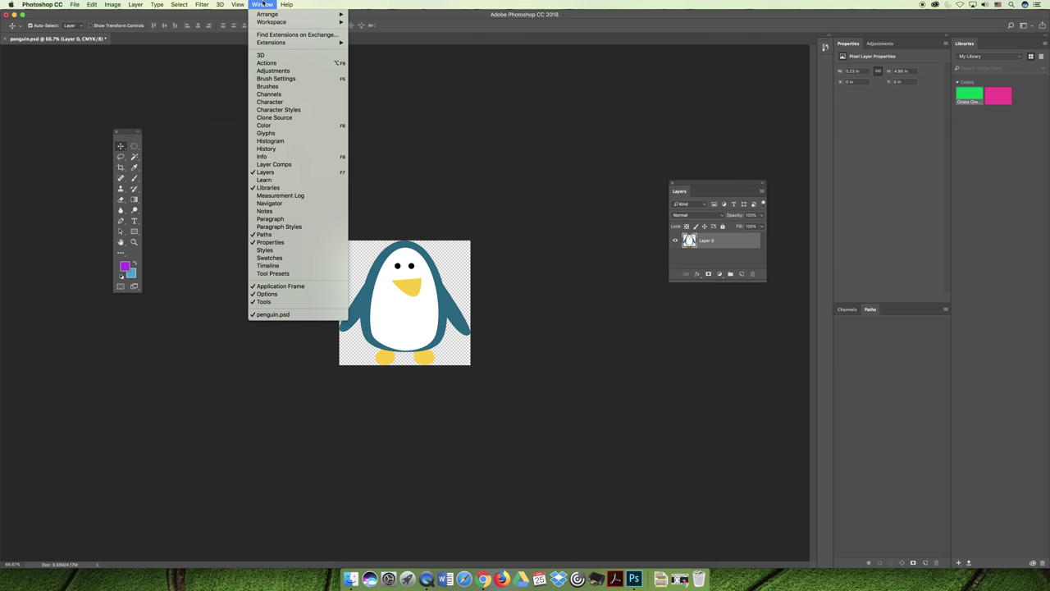
{"action": "left_click", "coordinate": [271, 94]}
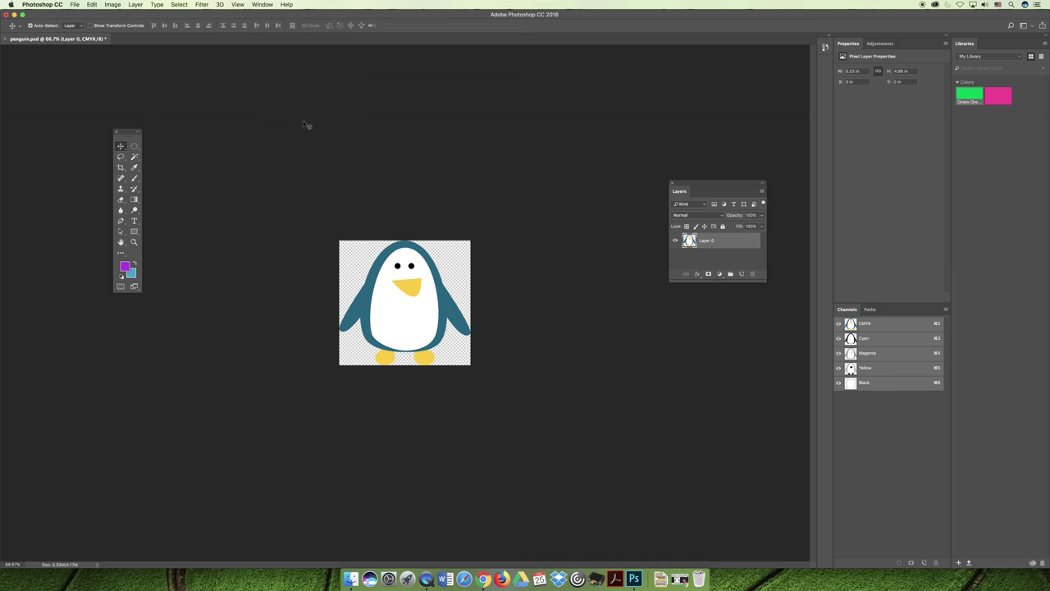
{"action": "left_click_drag", "start_coordinate": [847, 308], "coordinate": [248, 229]}
{"action": "left_click_drag", "start_coordinate": [273, 283], "coordinate": [277, 343]}
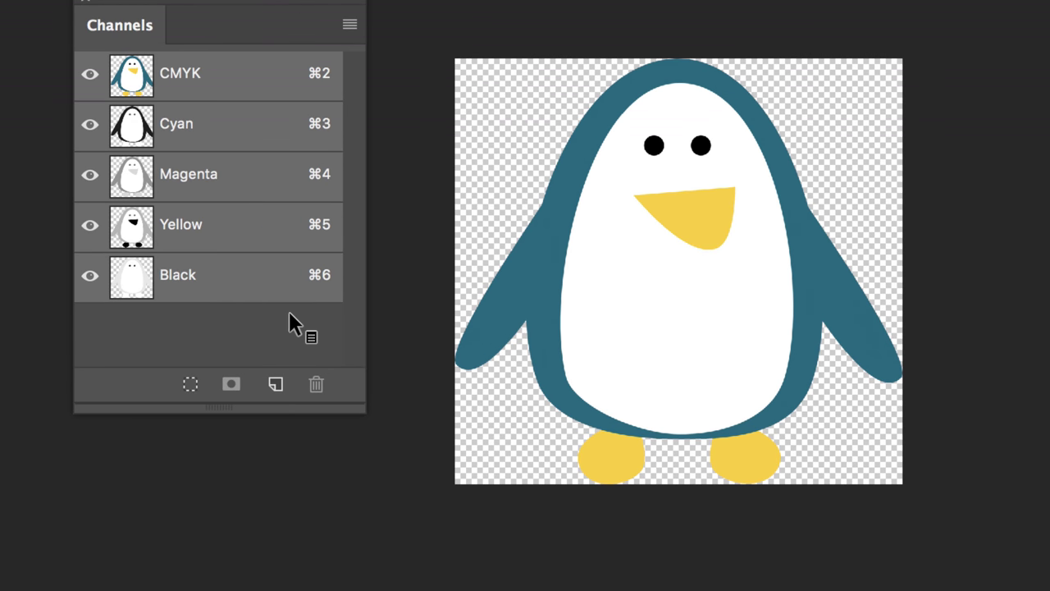
- Isolate the Black, Yellow, Magenta and Cyan channels one at a time to examine each one's contribution, ending on Yellow
{"action": "left_click", "coordinate": [89, 123]}
{"action": "left_click", "coordinate": [89, 174]}
{"action": "left_click", "coordinate": [89, 224]}
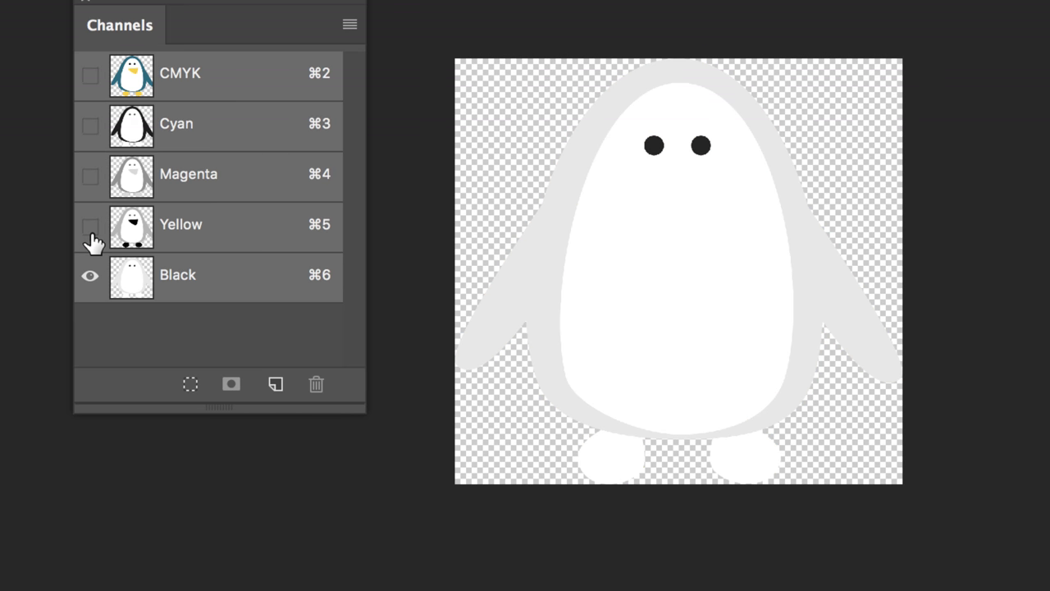
{"action": "left_click", "coordinate": [90, 225]}
{"action": "left_click", "coordinate": [90, 276]}
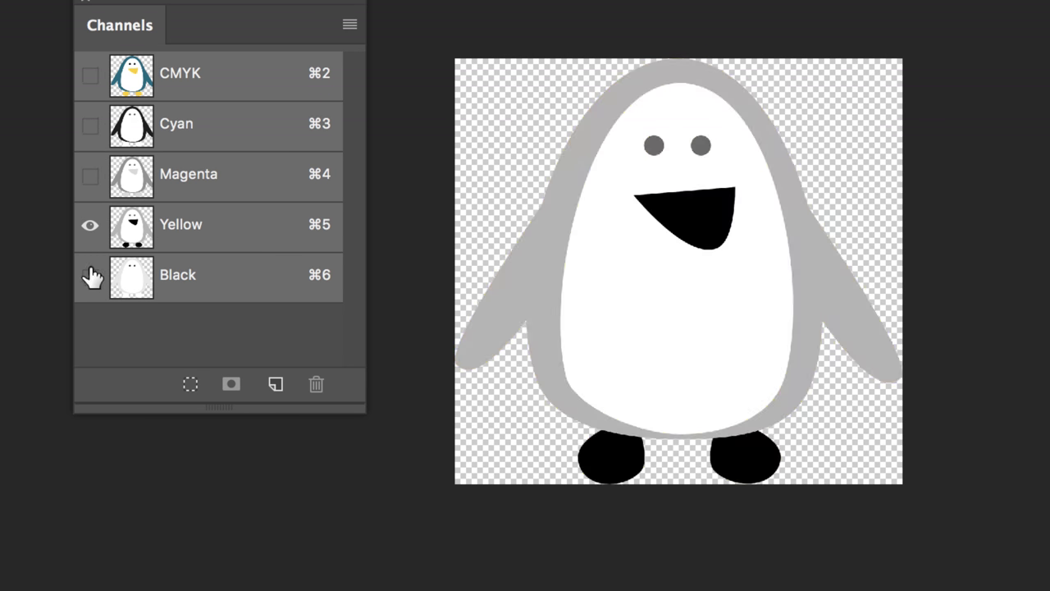
{"action": "left_click", "coordinate": [89, 174]}
{"action": "left_click", "coordinate": [90, 225]}
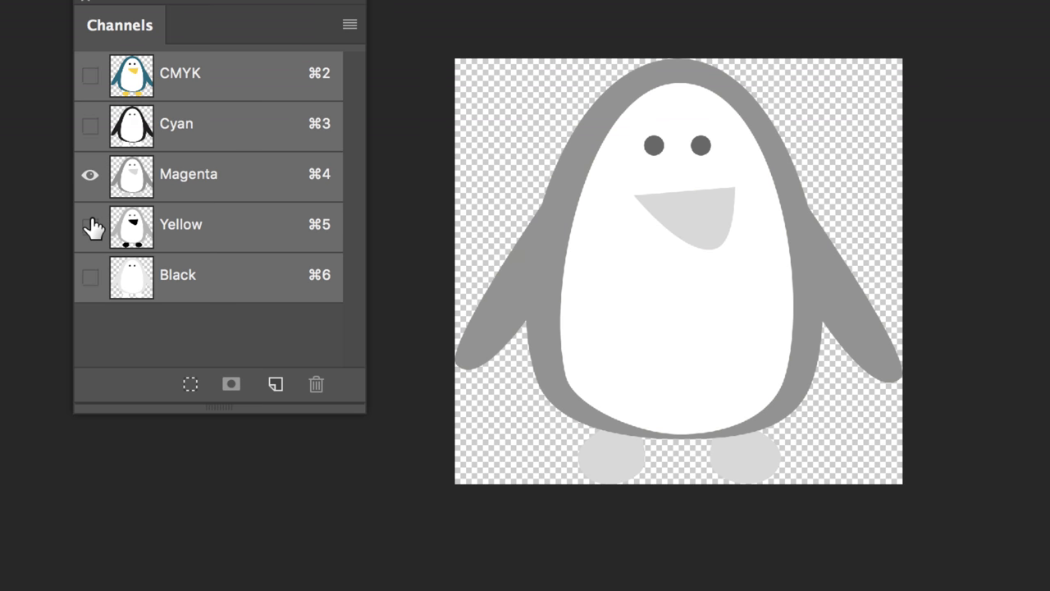
{"action": "left_click", "coordinate": [90, 123]}
{"action": "left_click", "coordinate": [91, 174]}
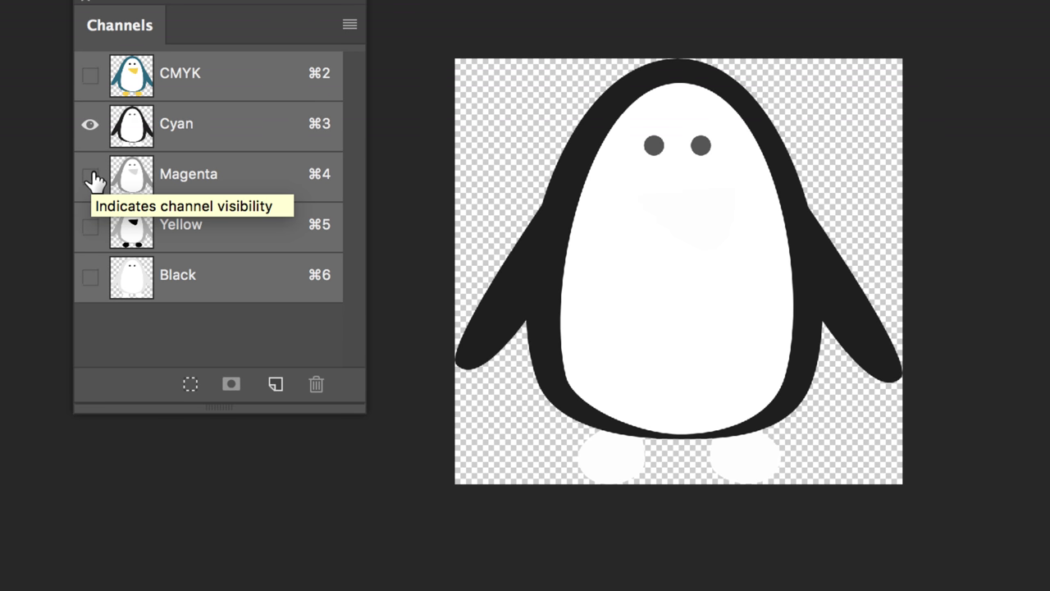
{"action": "left_click", "coordinate": [91, 226]}
{"action": "left_click", "coordinate": [90, 125]}
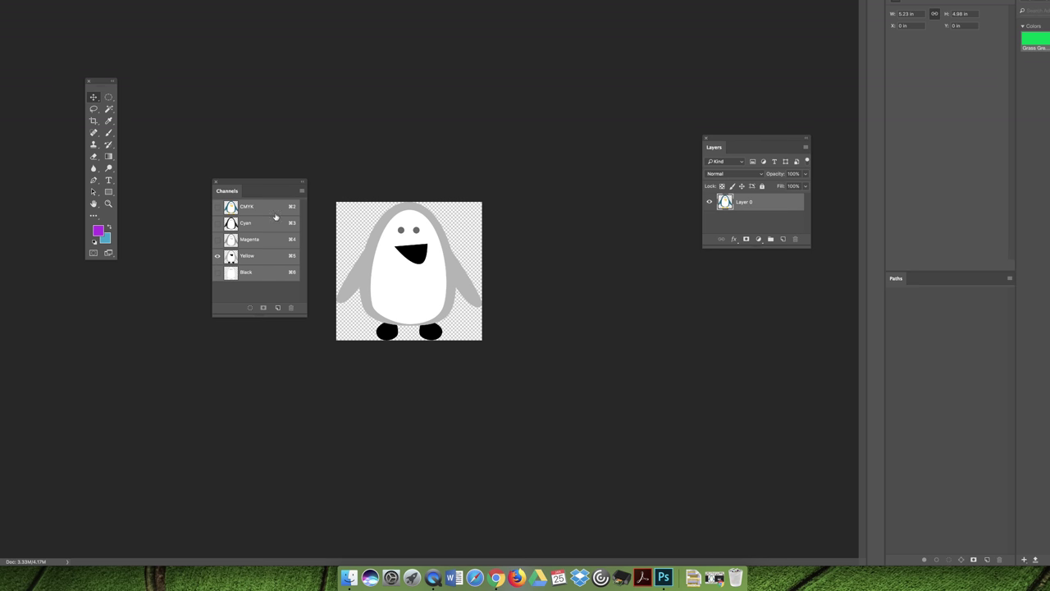
- Restore the visibility of all CMYK channels and reposition the Channels panel beside the penguin
{"action": "left_click_drag", "start_coordinate": [270, 187], "coordinate": [287, 190]}
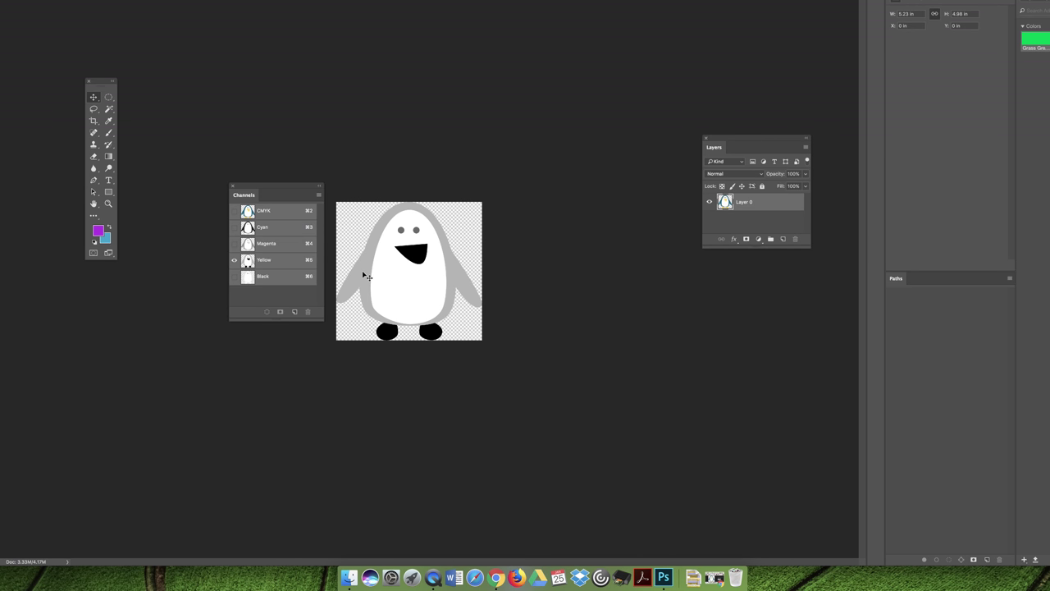
{"action": "left_click", "coordinate": [234, 211]}
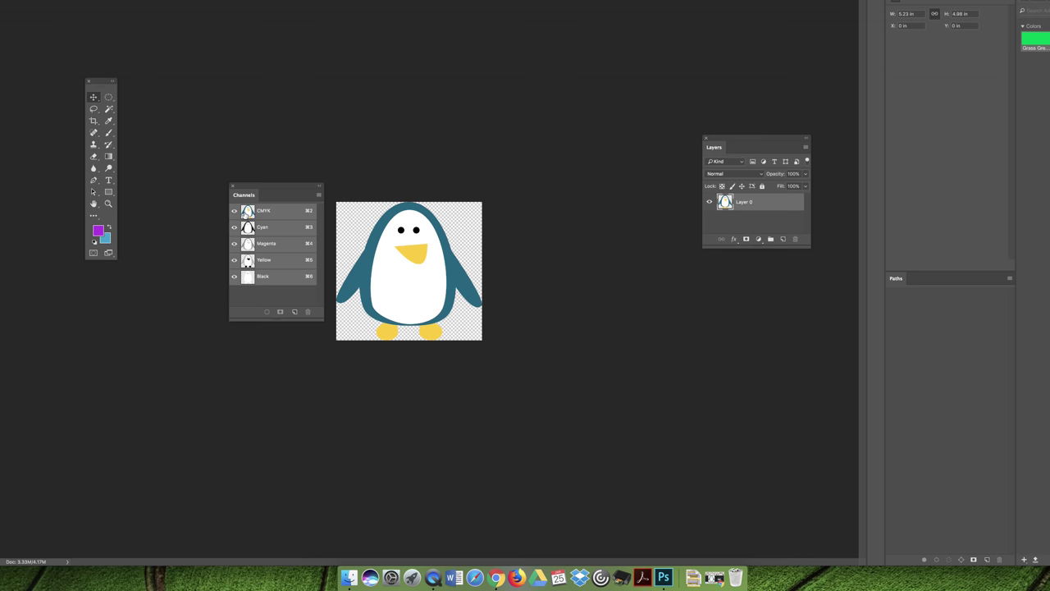
{"action": "left_click_drag", "start_coordinate": [269, 187], "coordinate": [271, 176]}
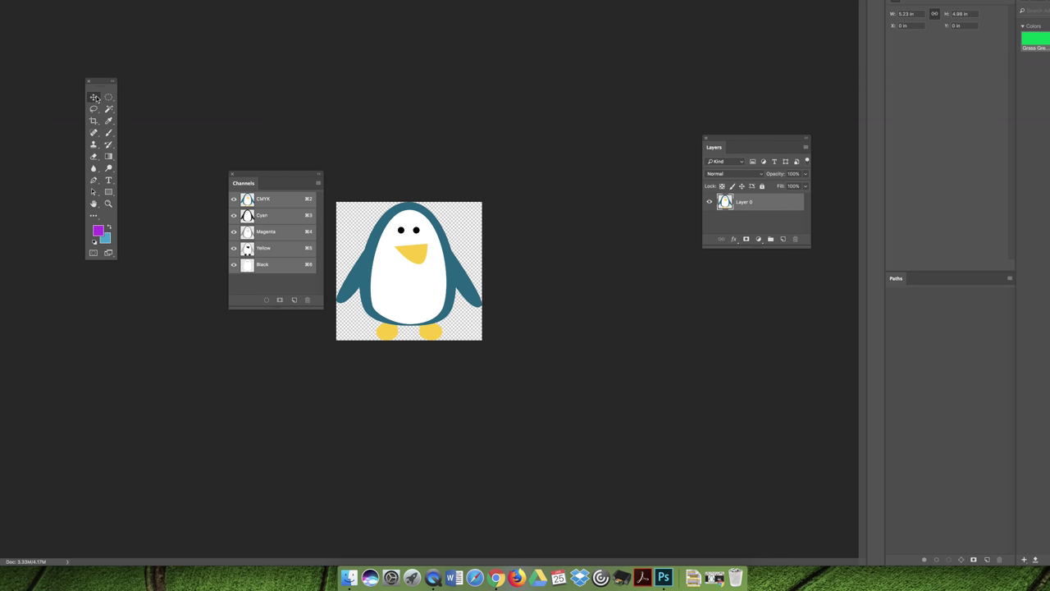
- Select the penguin's teal body and flippers with the Magic Wand tool
{"action": "left_click_drag", "start_coordinate": [108, 108], "coordinate": [133, 119]}
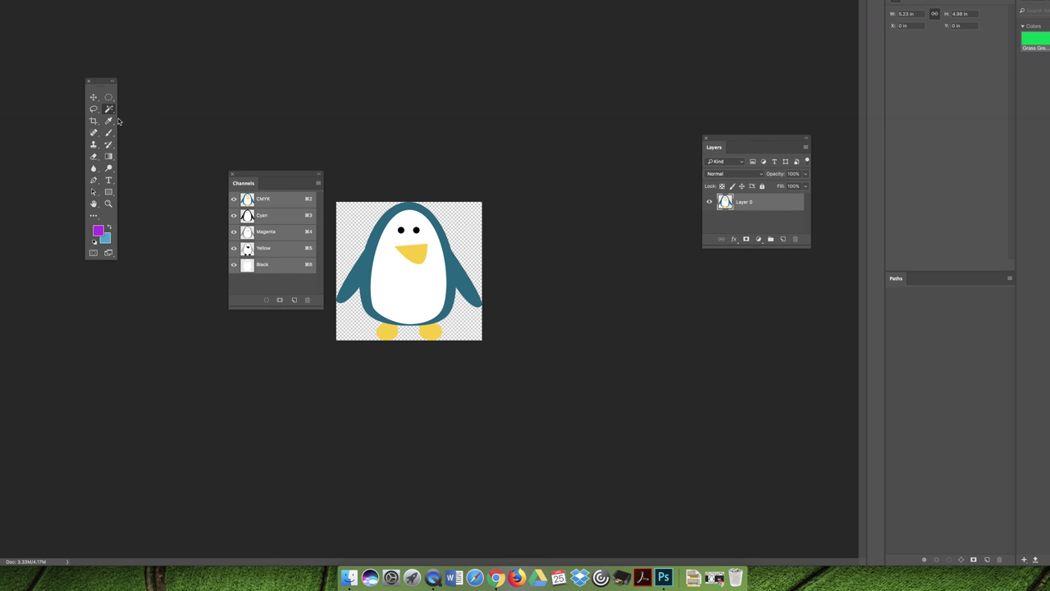
{"action": "left_click", "coordinate": [455, 265]}
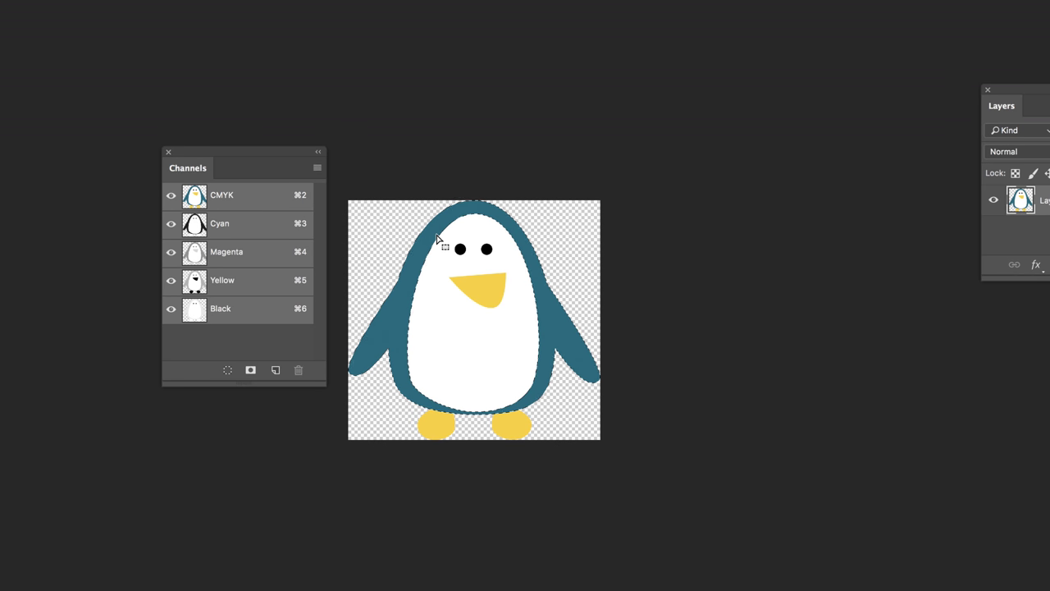
- Create a new spot channel from the body selection using PANTONE 7461 C ink from the PANTONE+ Solid Coated book
{"action": "left_click", "coordinate": [317, 168]}
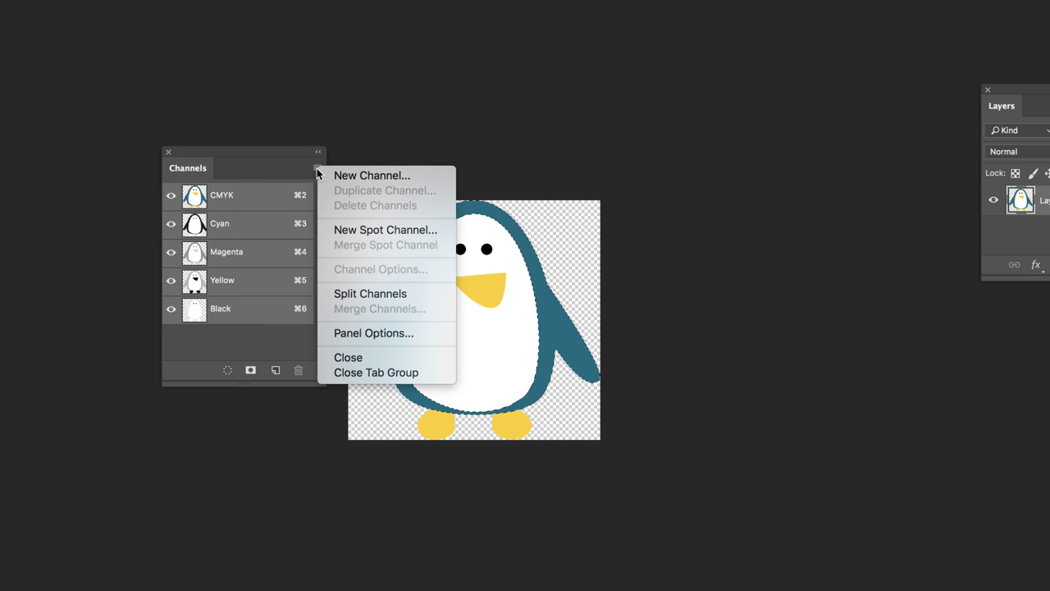
{"action": "left_click", "coordinate": [426, 232]}
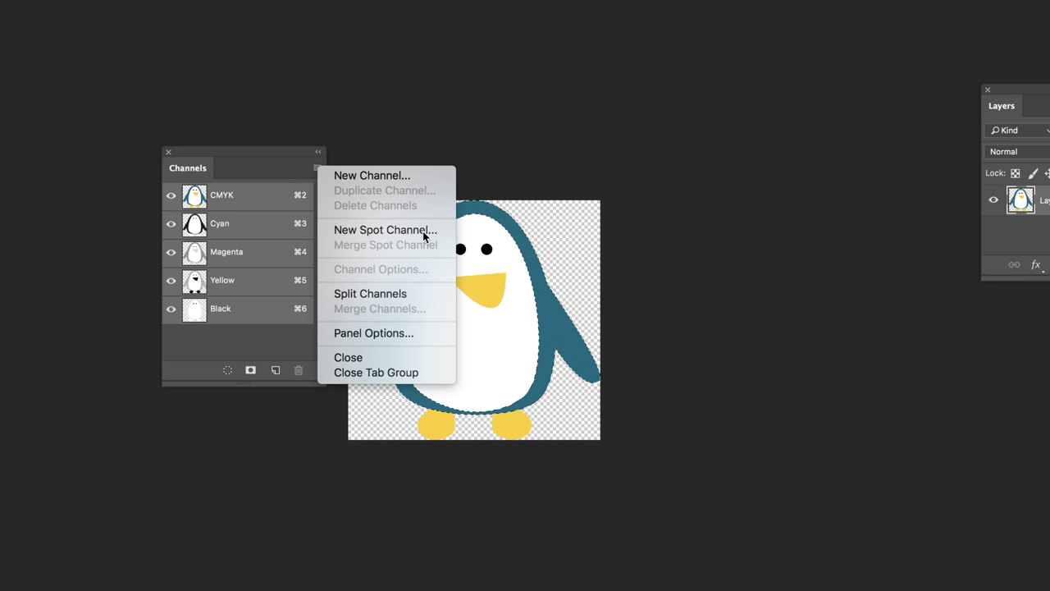
{"action": "left_click_drag", "start_coordinate": [435, 133], "coordinate": [672, 223]}
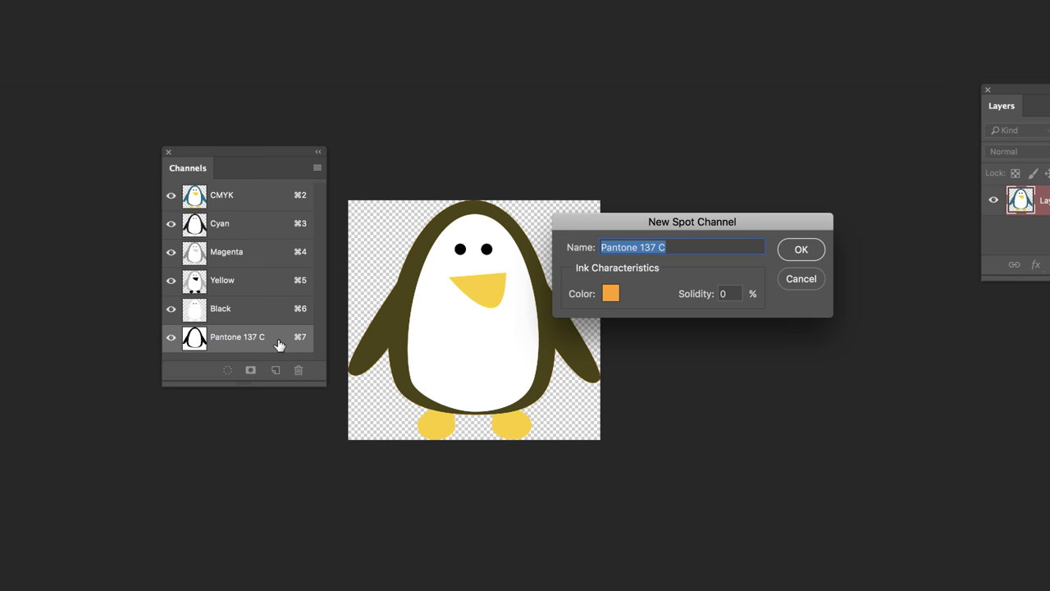
{"action": "left_click", "coordinate": [608, 294]}
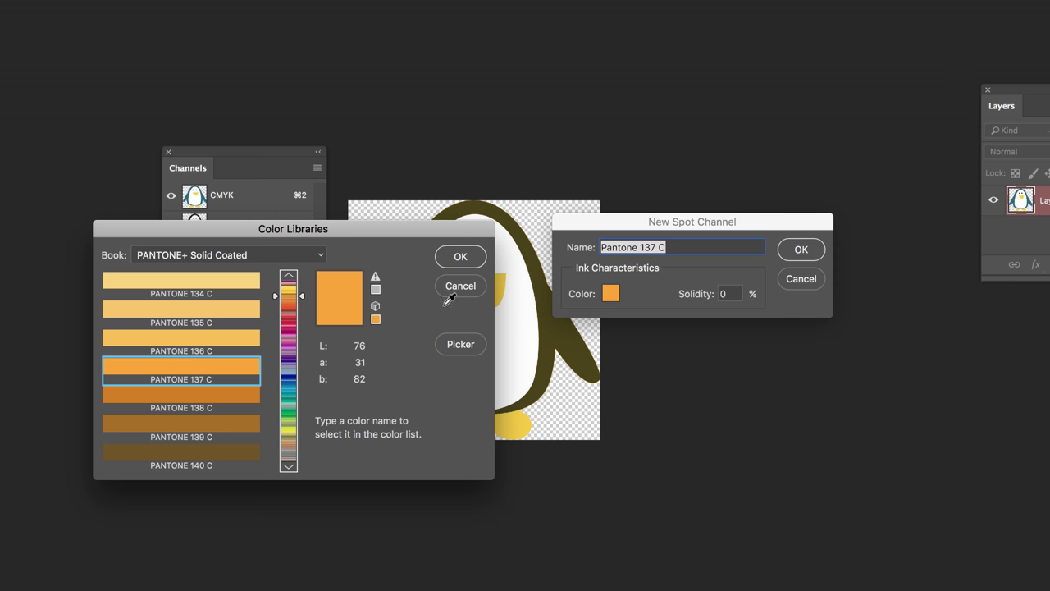
{"action": "left_click", "coordinate": [293, 395]}
{"action": "left_click", "coordinate": [202, 310]}
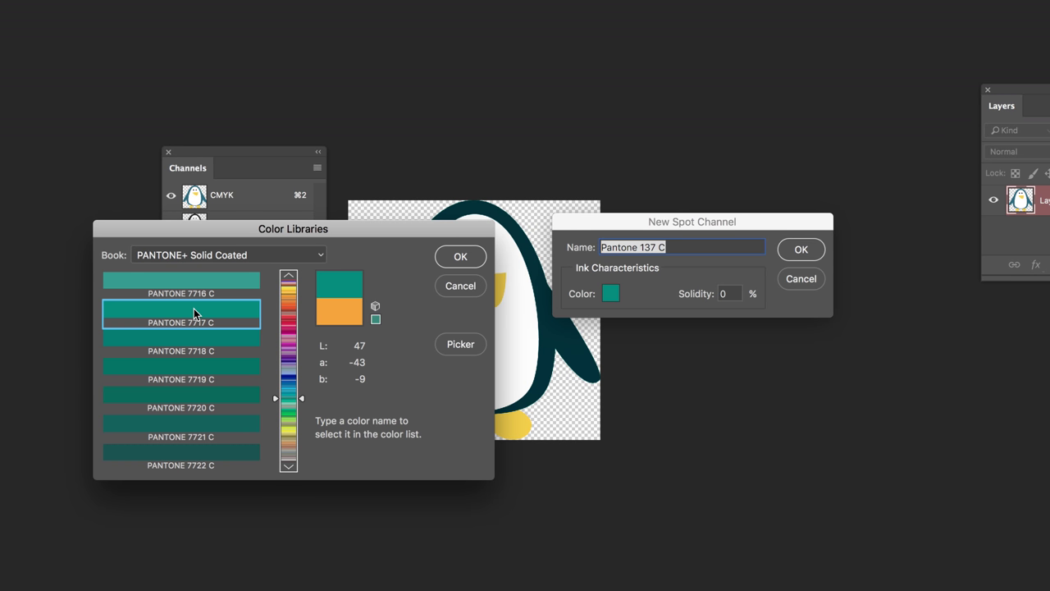
{"action": "left_click", "coordinate": [293, 382]}
{"action": "left_click", "coordinate": [202, 395]}
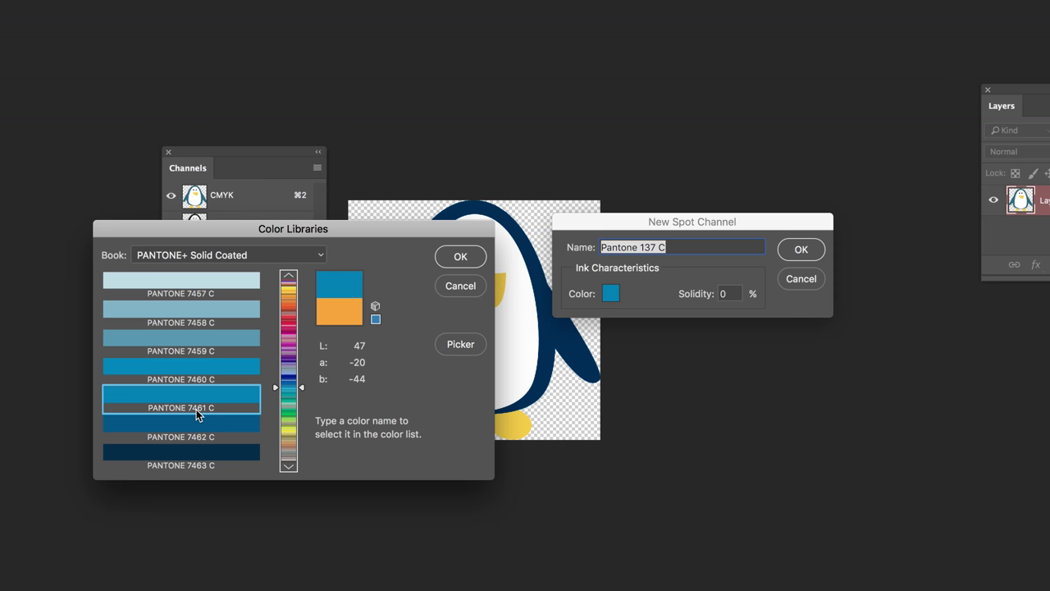
{"action": "left_click", "coordinate": [460, 256]}
- Name the body's new spot channel Pantone 7461 C and accept it
{"action": "left_click_drag", "start_coordinate": [641, 247], "coordinate": [695, 246]}
{"action": "type", "text": "7461 C"}
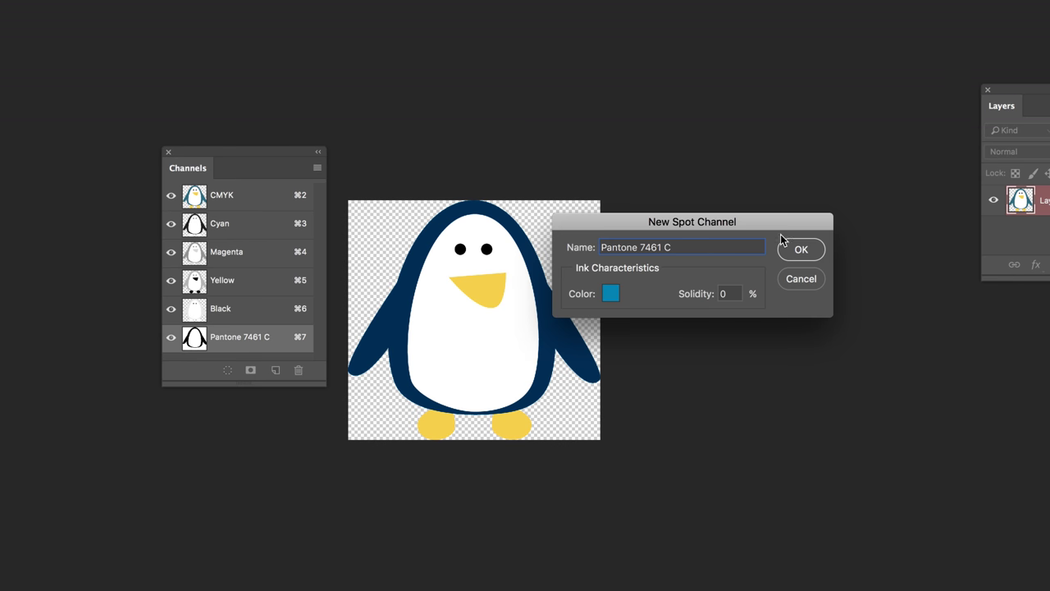
{"action": "left_click", "coordinate": [801, 250]}
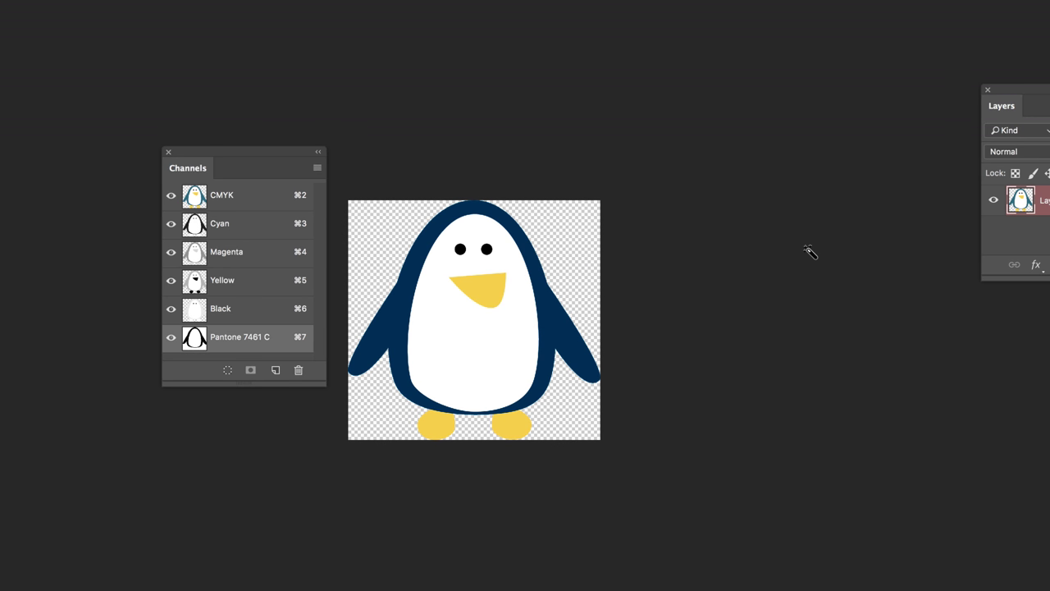
- Make the CMYK composite active and select the penguin's yellow beak and both feet with the Magic Wand
{"action": "left_click", "coordinate": [243, 343], "text": "super"}
{"action": "left_click", "coordinate": [229, 201]}
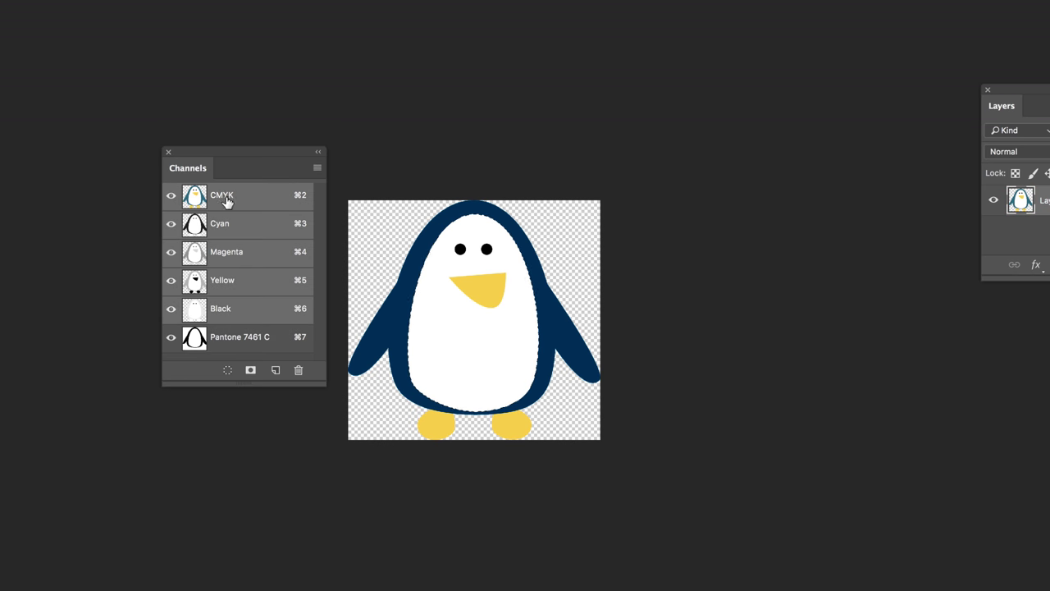
{"action": "left_click", "coordinate": [483, 285]}
{"action": "left_click", "coordinate": [520, 428], "text": "shift"}
{"action": "left_click", "coordinate": [443, 431], "text": "shift"}
- Create a new spot channel from the beak and feet selection using PANTONE 124 C ink from PANTONE+ Solid Coated
{"action": "left_click", "coordinate": [318, 168]}
{"action": "left_click", "coordinate": [389, 230]}
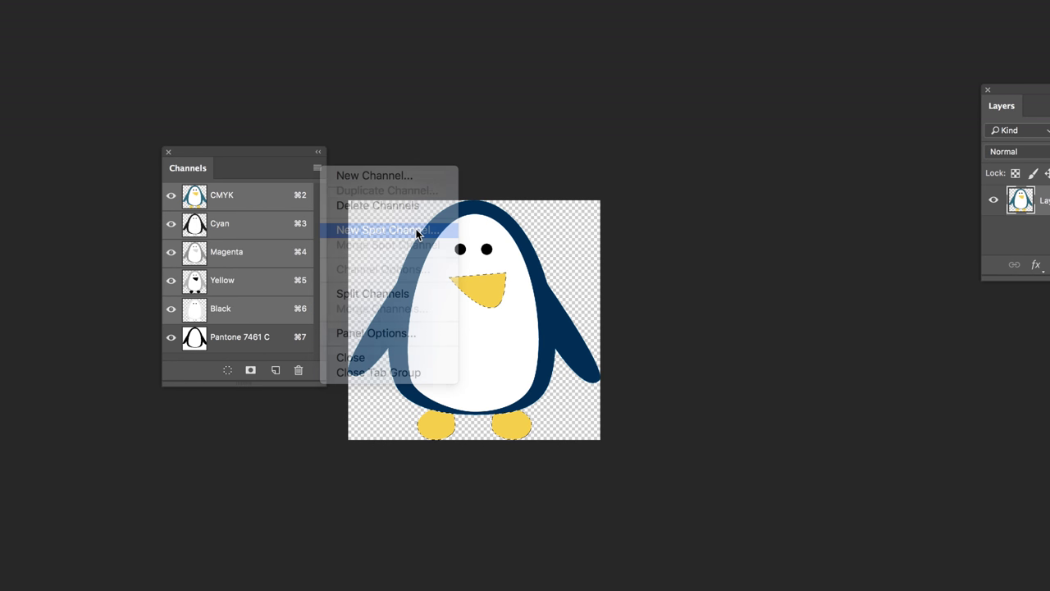
{"action": "left_click", "coordinate": [610, 295]}
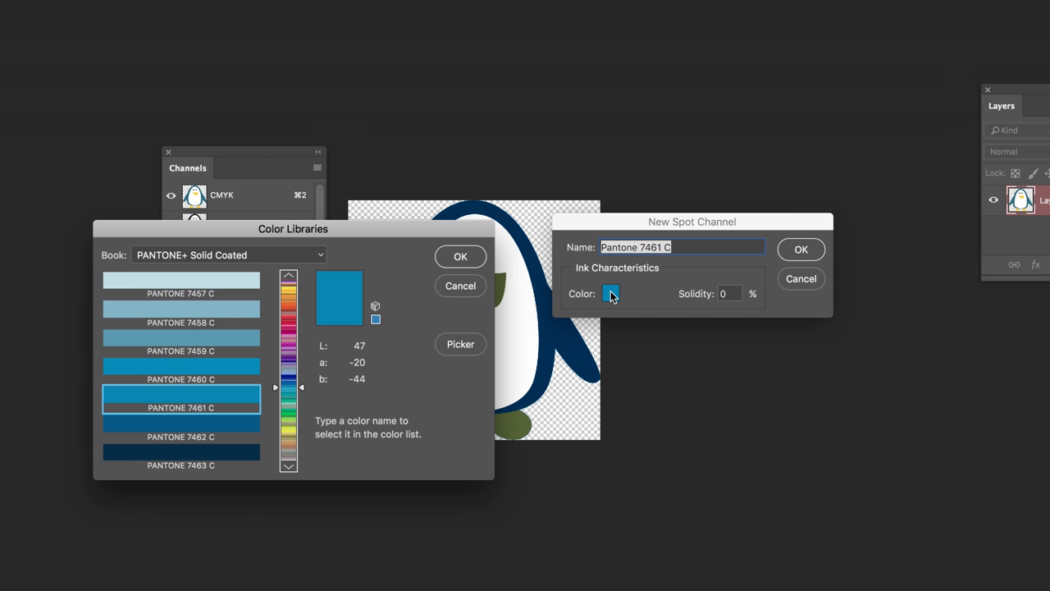
{"action": "left_click_drag", "start_coordinate": [292, 289], "coordinate": [297, 285]}
{"action": "left_click", "coordinate": [206, 407]}
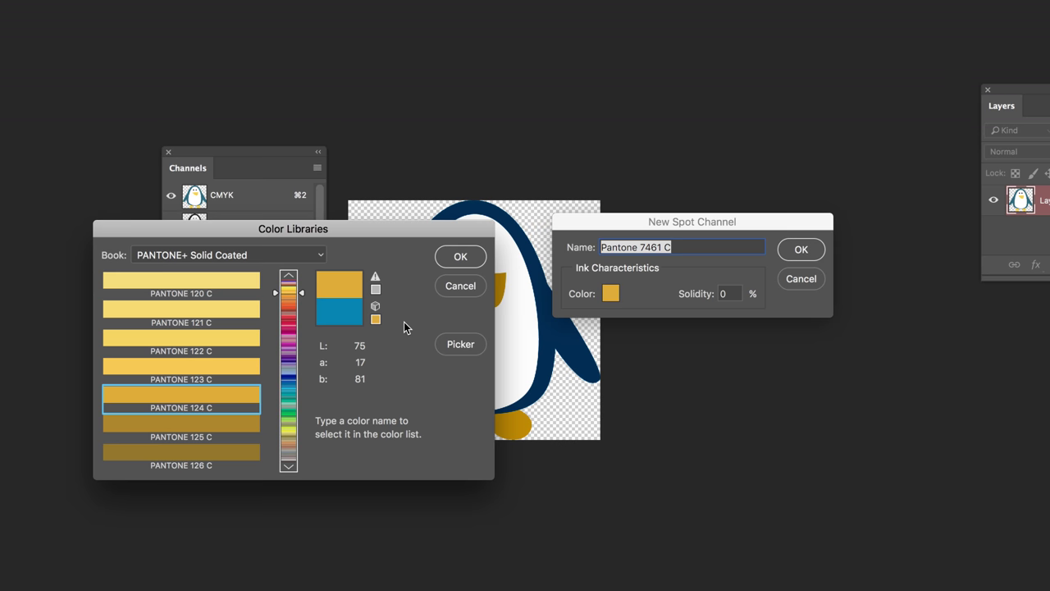
{"action": "left_click", "coordinate": [459, 257]}
- Name the beak and feet spot channel Pantone 124 C and accept it
{"action": "left_click_drag", "start_coordinate": [639, 247], "coordinate": [694, 247]}
{"action": "type", "text": "12"}
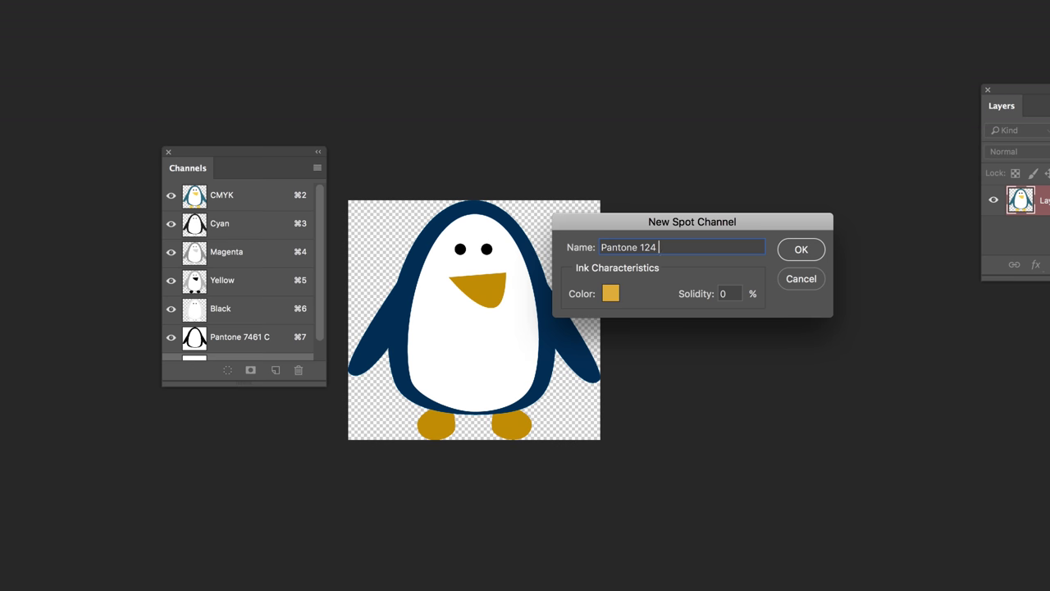
{"action": "left_click", "coordinate": [810, 251]}
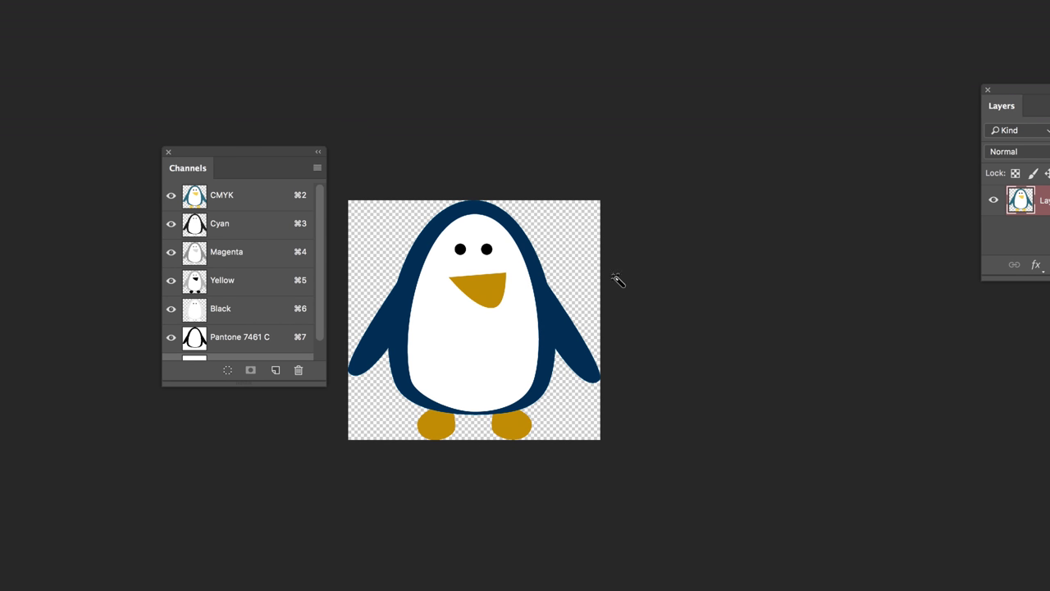
- Select the penguin's black eyes in the CMYK composite and create a spot channel from them using PANTONE Neutral Black C ink
{"action": "left_click", "coordinate": [229, 202]}
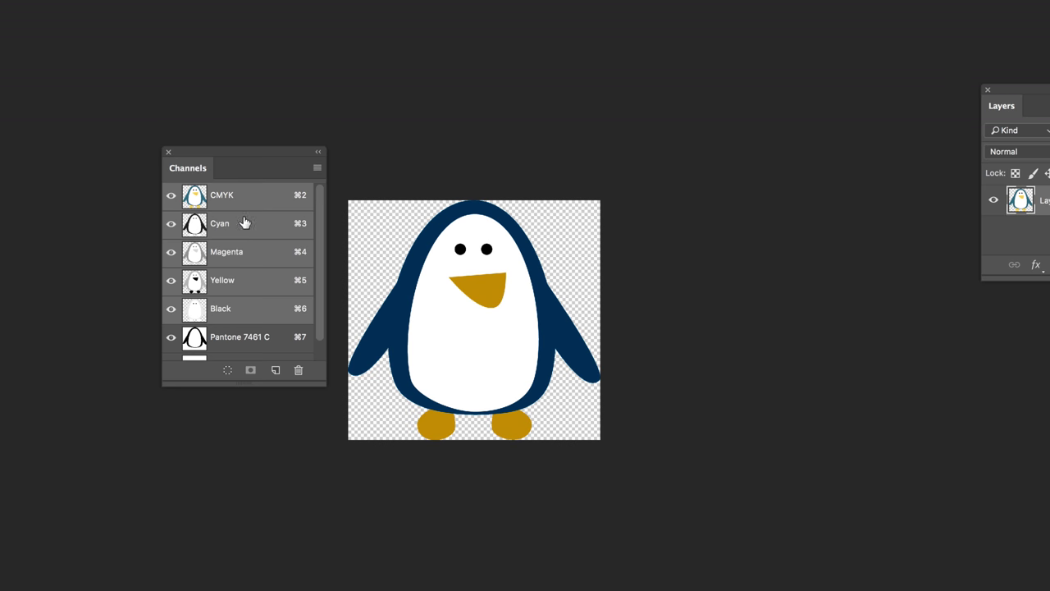
{"action": "left_click", "coordinate": [461, 248]}
{"action": "left_click", "coordinate": [318, 168]}
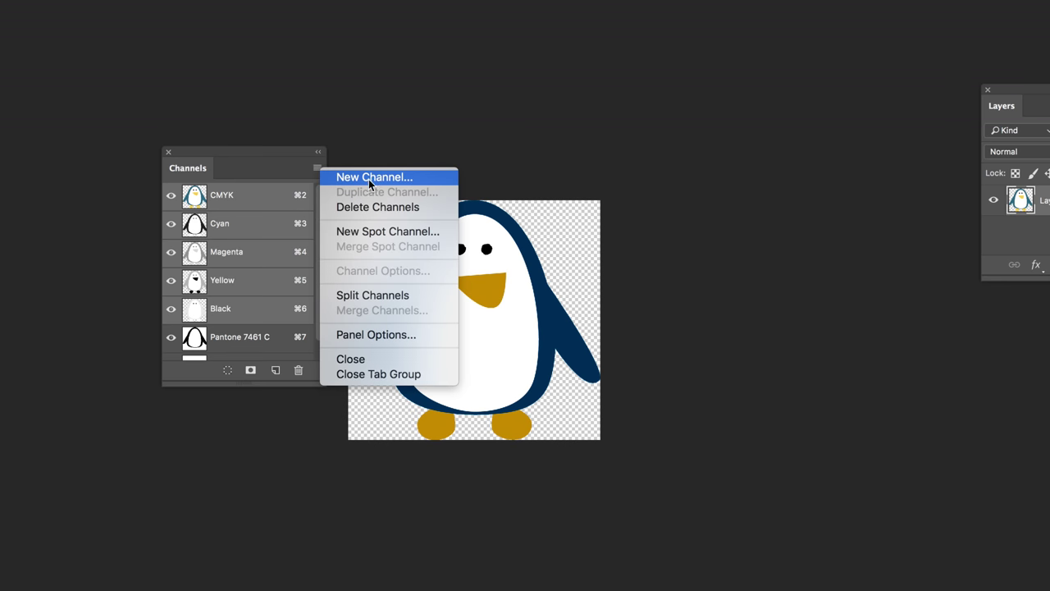
{"action": "left_click", "coordinate": [427, 232]}
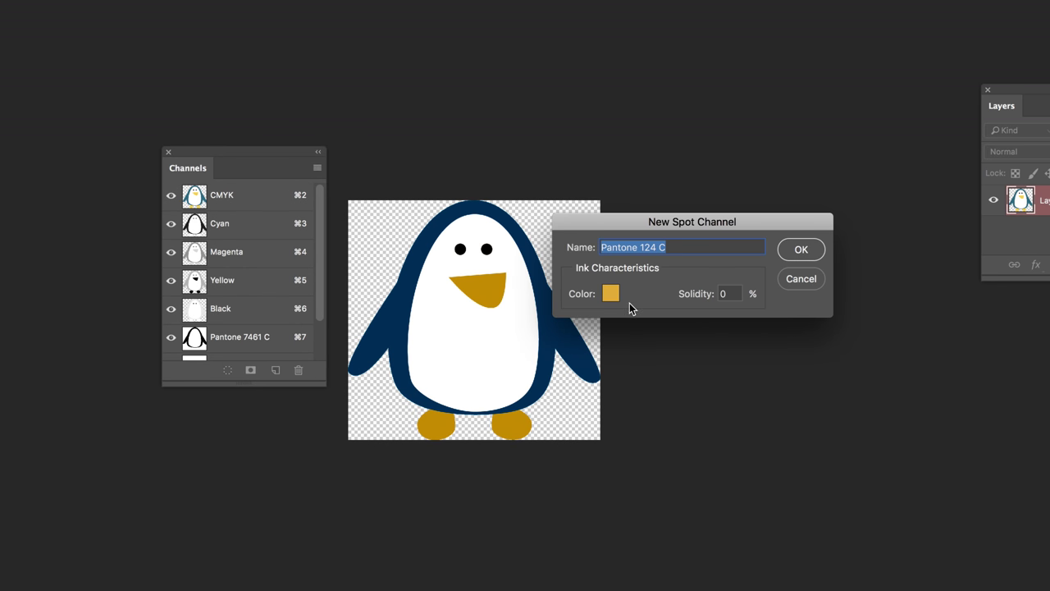
{"action": "left_click", "coordinate": [611, 296]}
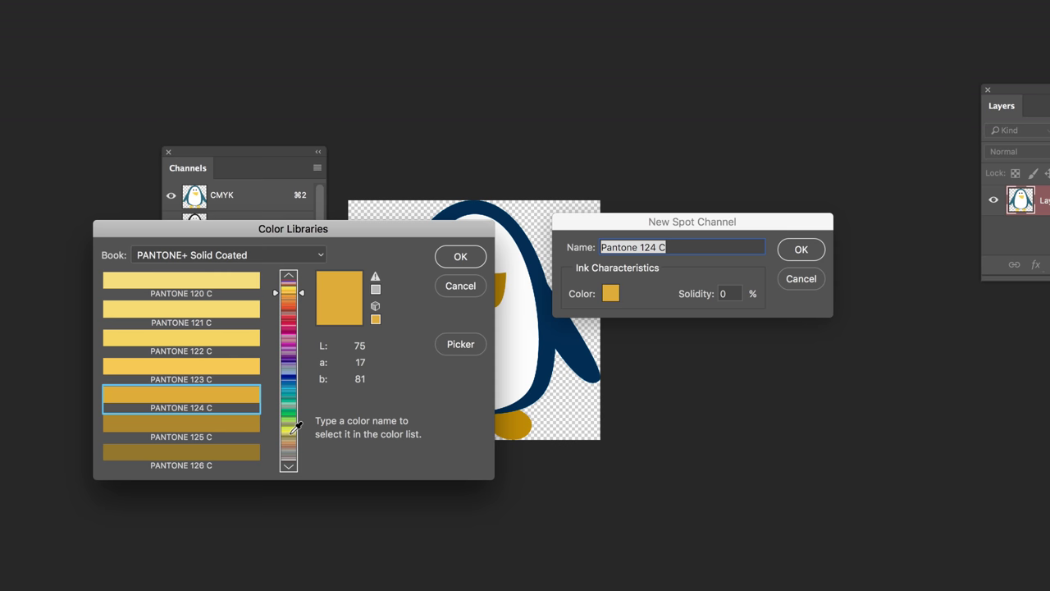
{"action": "left_click", "coordinate": [289, 282]}
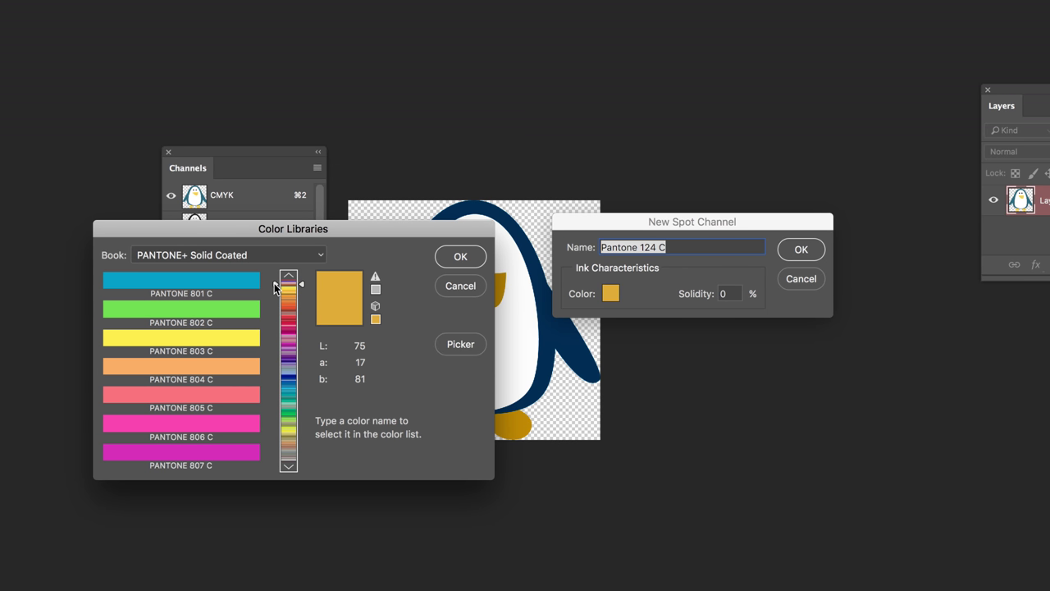
{"action": "left_click", "coordinate": [276, 284]}
{"action": "left_click_drag", "start_coordinate": [302, 280], "coordinate": [301, 288]}
{"action": "left_click", "coordinate": [213, 445]}
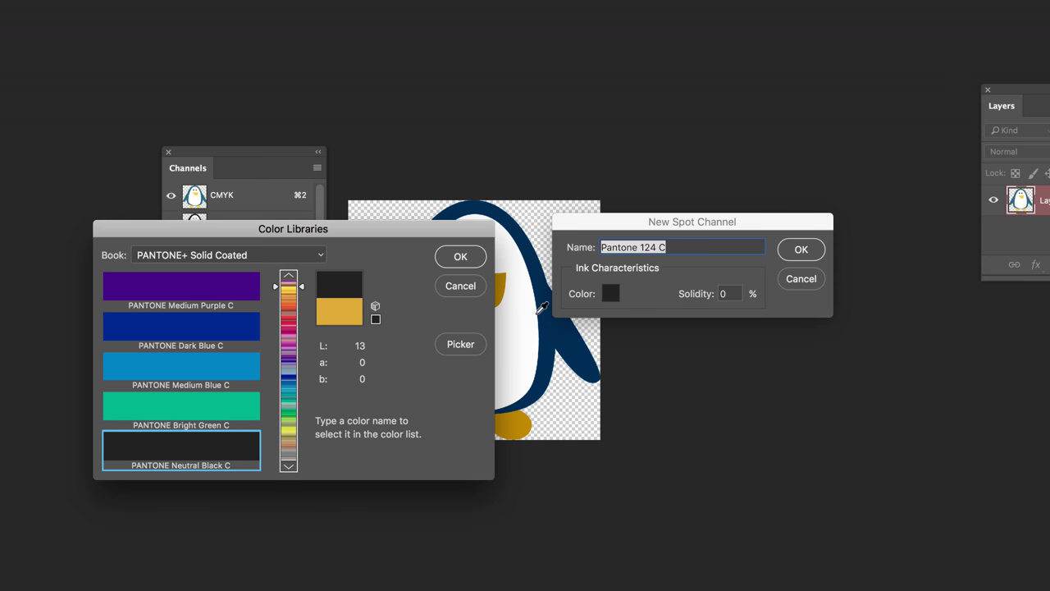
{"action": "left_click", "coordinate": [453, 261]}
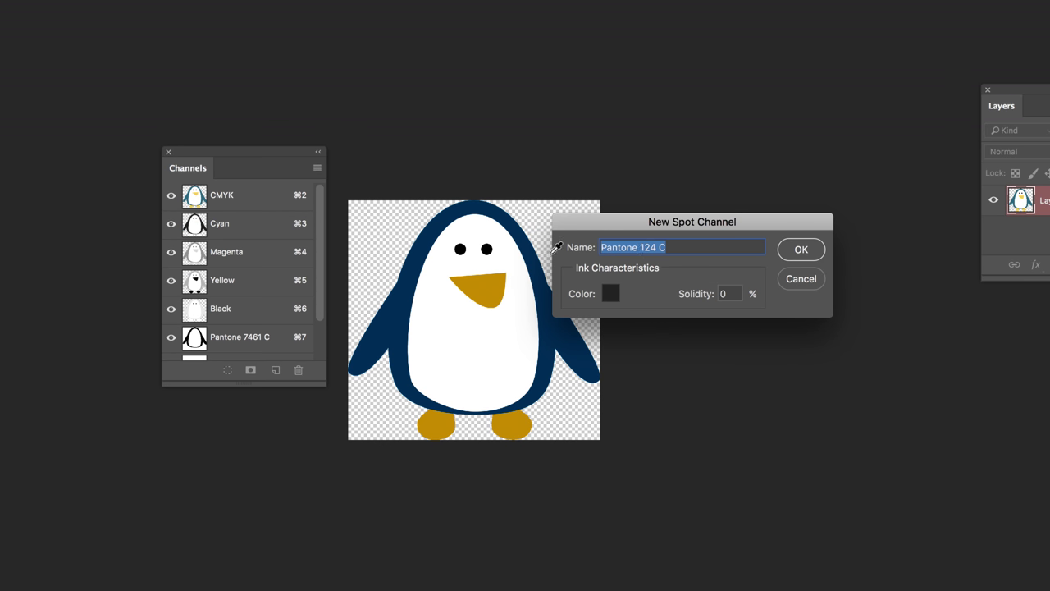
- Name the eyes' spot channel Pantone Neutral Black and accept it
{"action": "left_click_drag", "start_coordinate": [640, 247], "coordinate": [699, 251]}
{"action": "type", "text": "Neutral Black"}
{"action": "left_click", "coordinate": [793, 251]}
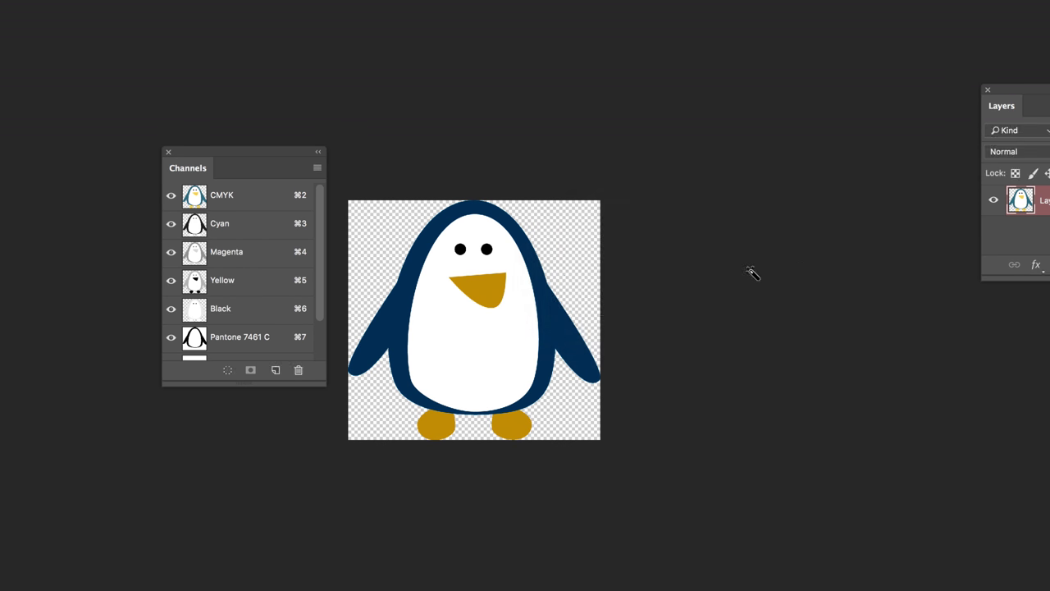
- Lengthen the Channels panel to fit all channels, and clear the entire artwork from the CMYK channels
{"action": "left_click_drag", "start_coordinate": [250, 384], "coordinate": [241, 506]}
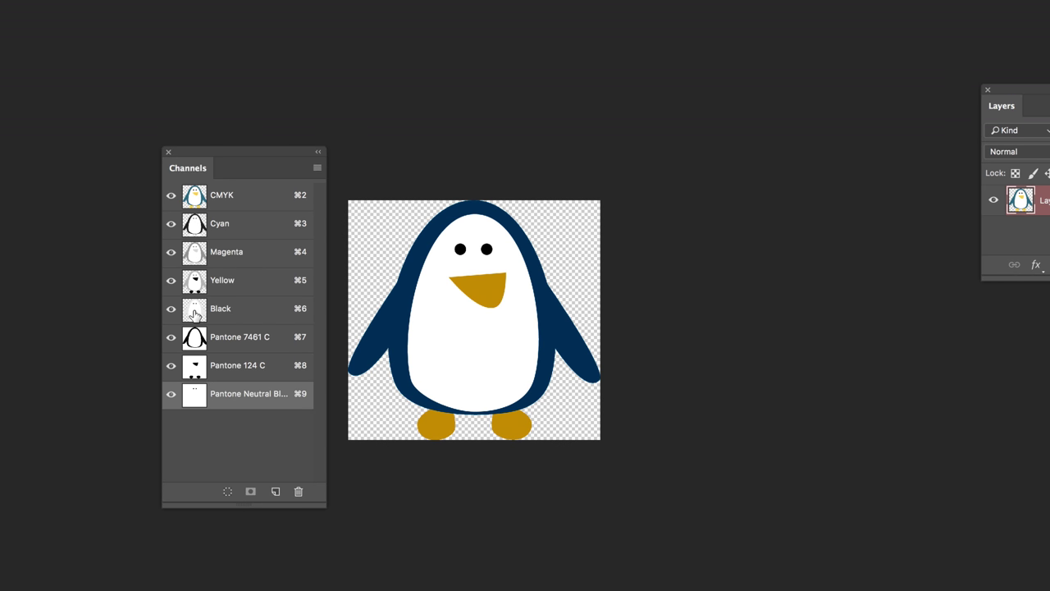
{"action": "left_click", "coordinate": [229, 201]}
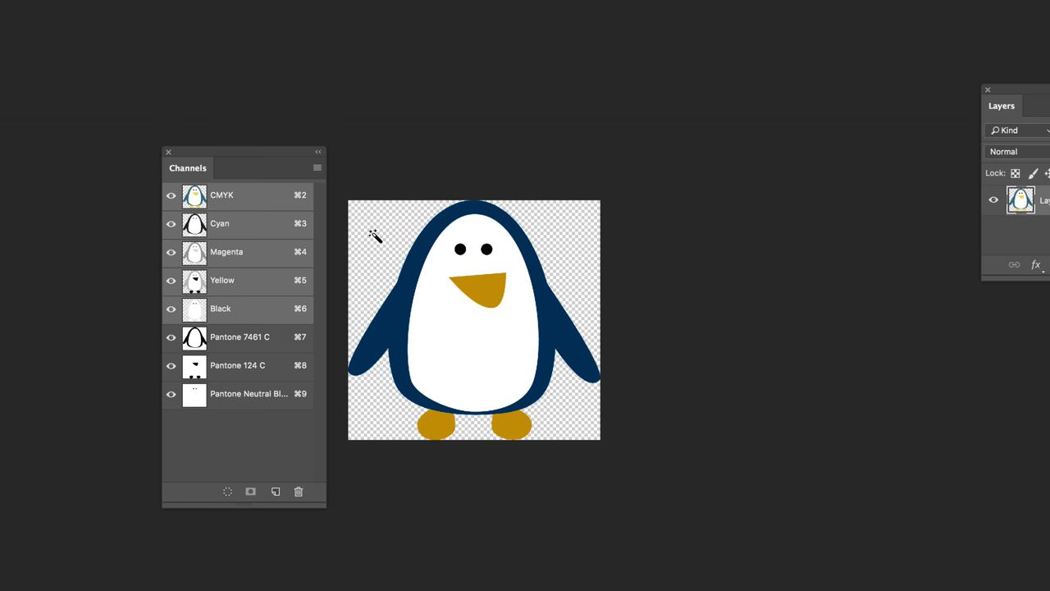
{"action": "key", "text": "super+a"}
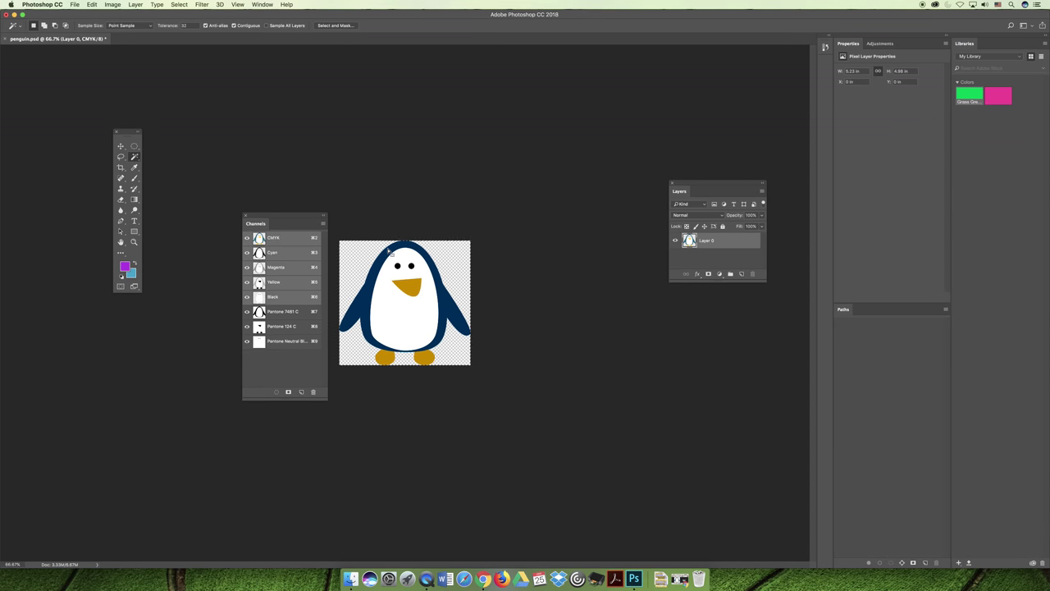
{"action": "key", "text": "Delete"}
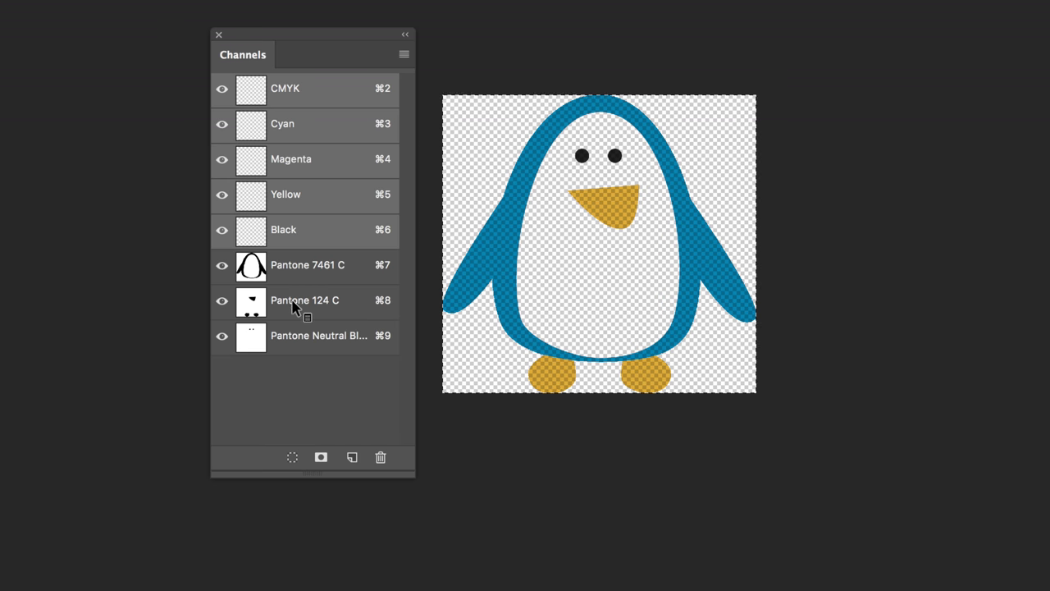
- Hide the CMYK channels and isolate the Pantone Neutral Black, Pantone 124 C and Pantone 7461 C channels one at a time
{"action": "left_click", "coordinate": [221, 88]}
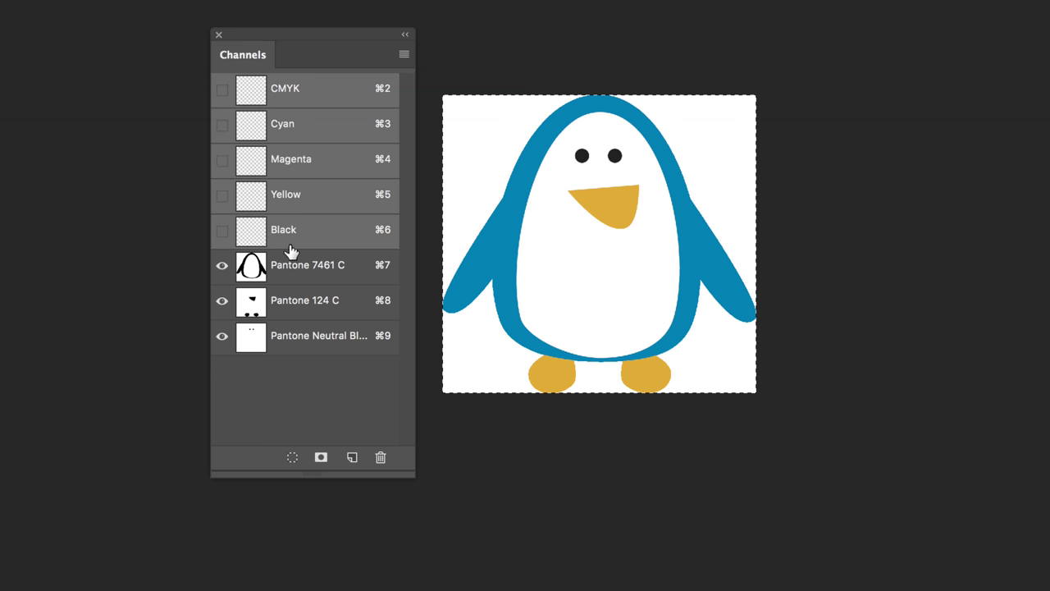
{"action": "left_click", "coordinate": [222, 264]}
{"action": "left_click", "coordinate": [221, 300]}
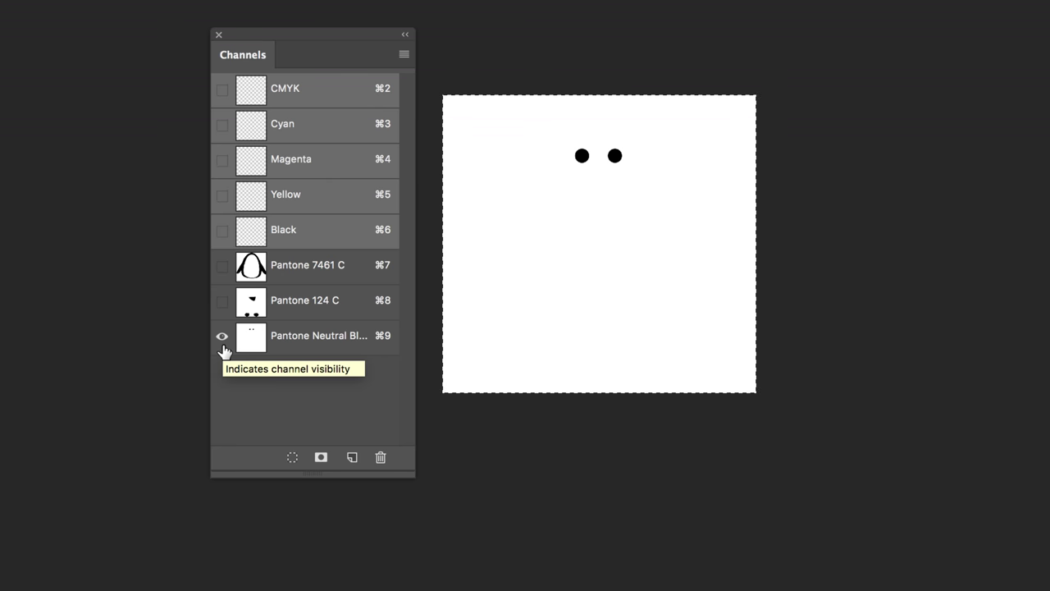
{"action": "left_click", "coordinate": [221, 300]}
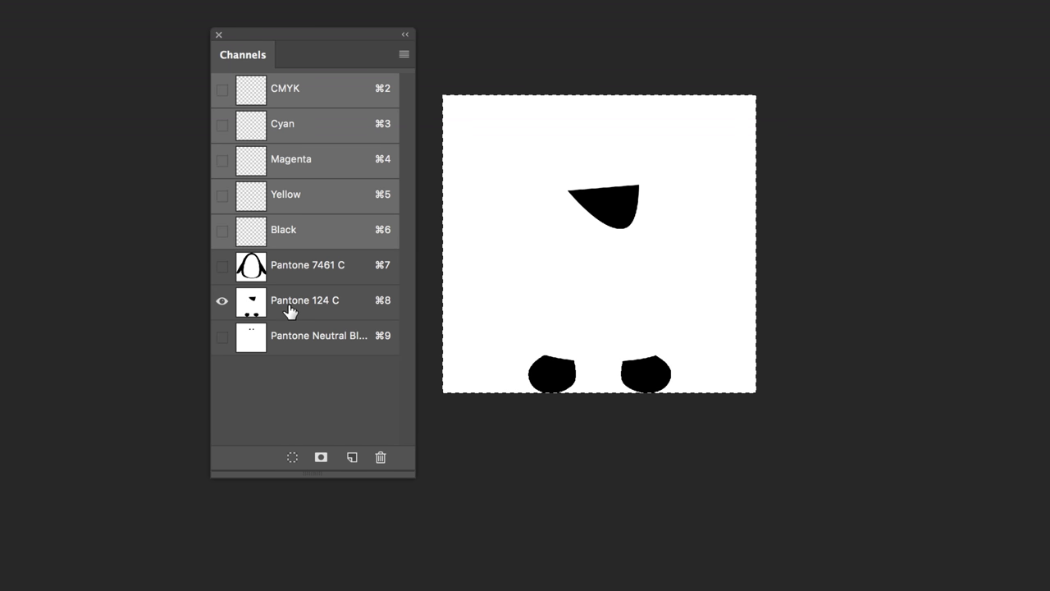
{"action": "left_click", "coordinate": [221, 266]}
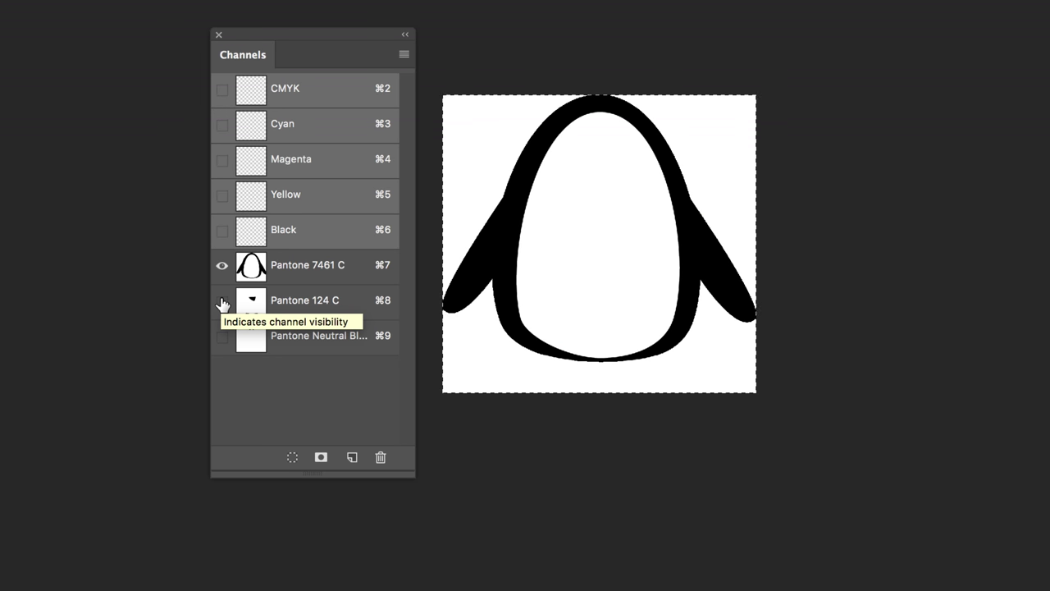
- Restore the visibility of the Pantone 124 C, Pantone Neutral Black and CMYK channels
{"action": "left_click", "coordinate": [221, 302]}
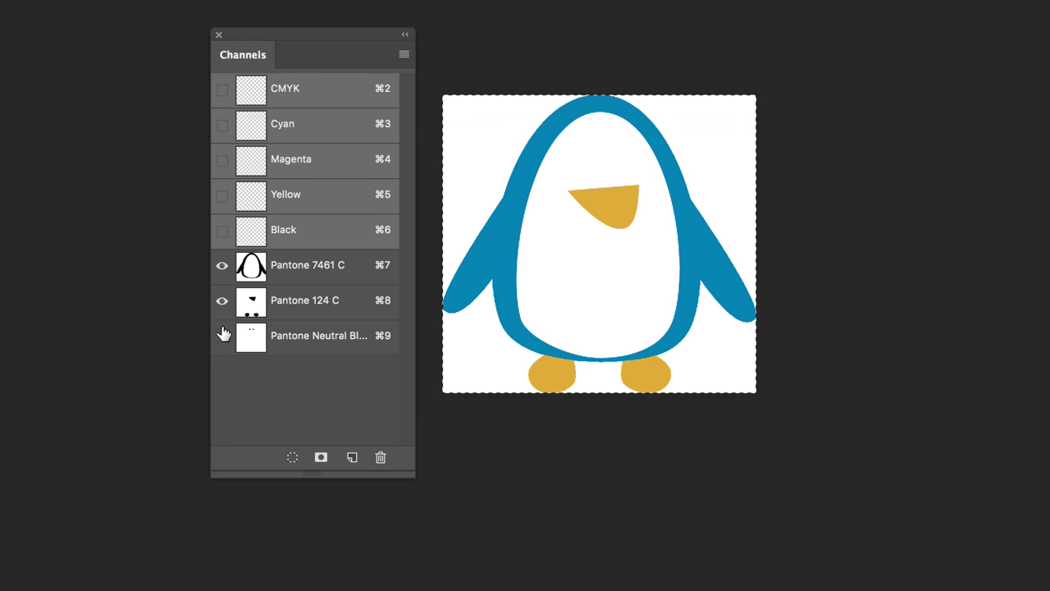
{"action": "left_click", "coordinate": [221, 336]}
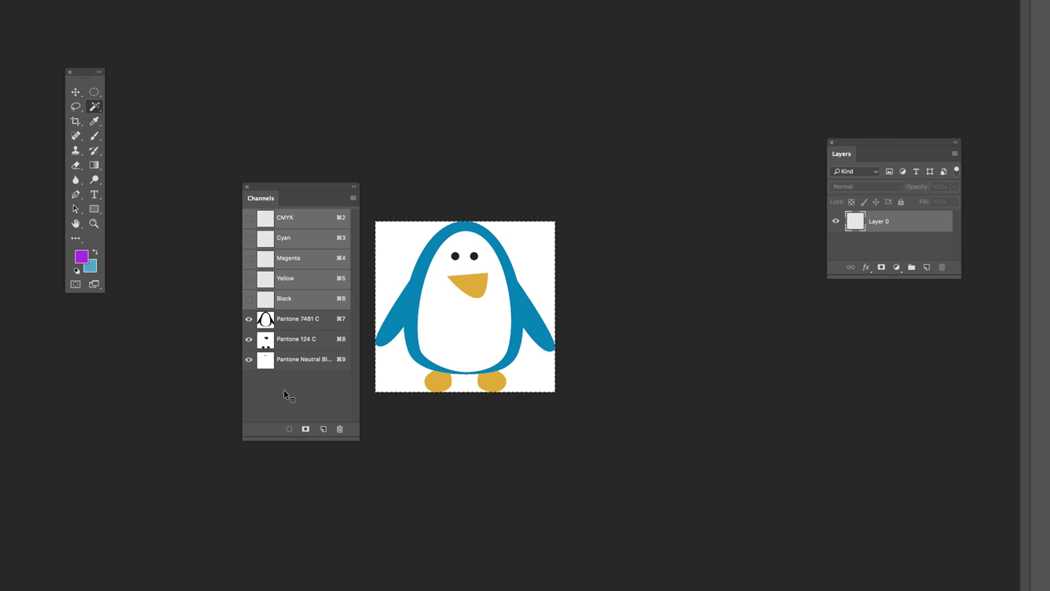
{"action": "left_click", "coordinate": [248, 217]}
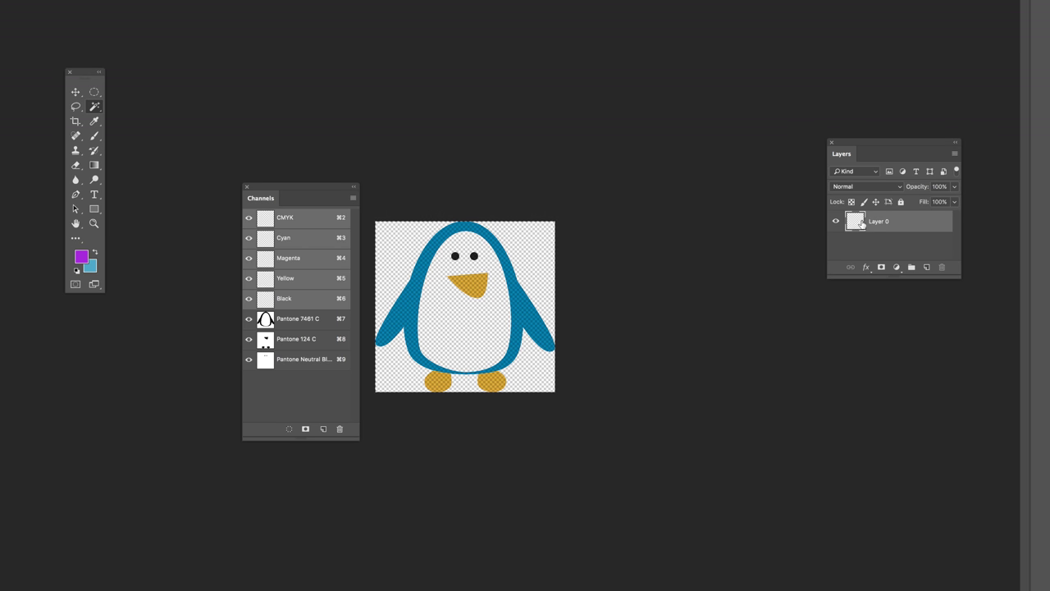
- Move the Layers panel nearer to the artwork and fill Layer 0 with white
{"action": "left_click_drag", "start_coordinate": [856, 144], "coordinate": [662, 171]}
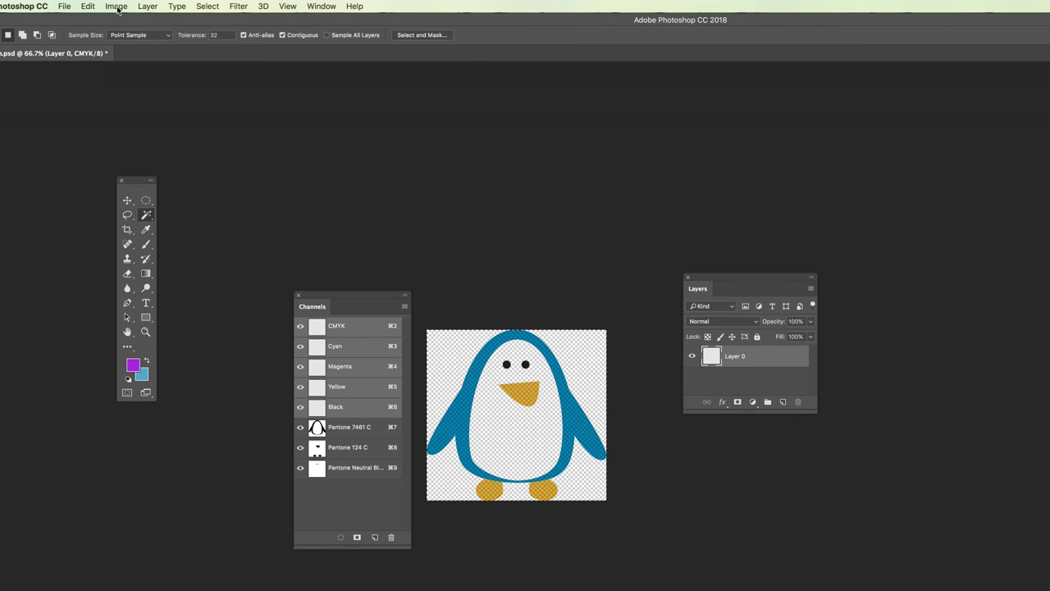
{"action": "left_click", "coordinate": [86, 6]}
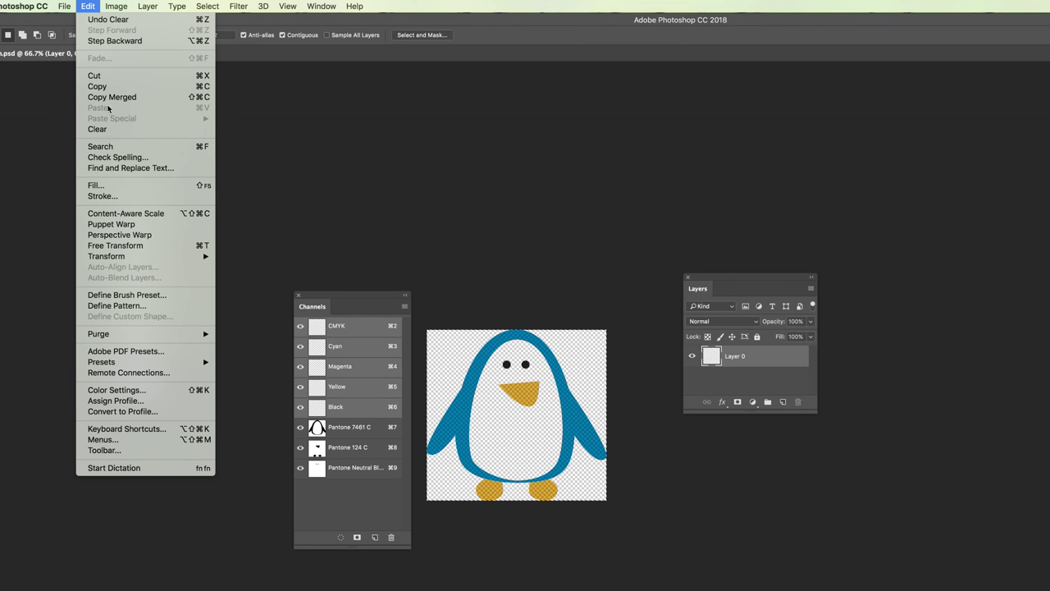
{"action": "left_click", "coordinate": [115, 184]}
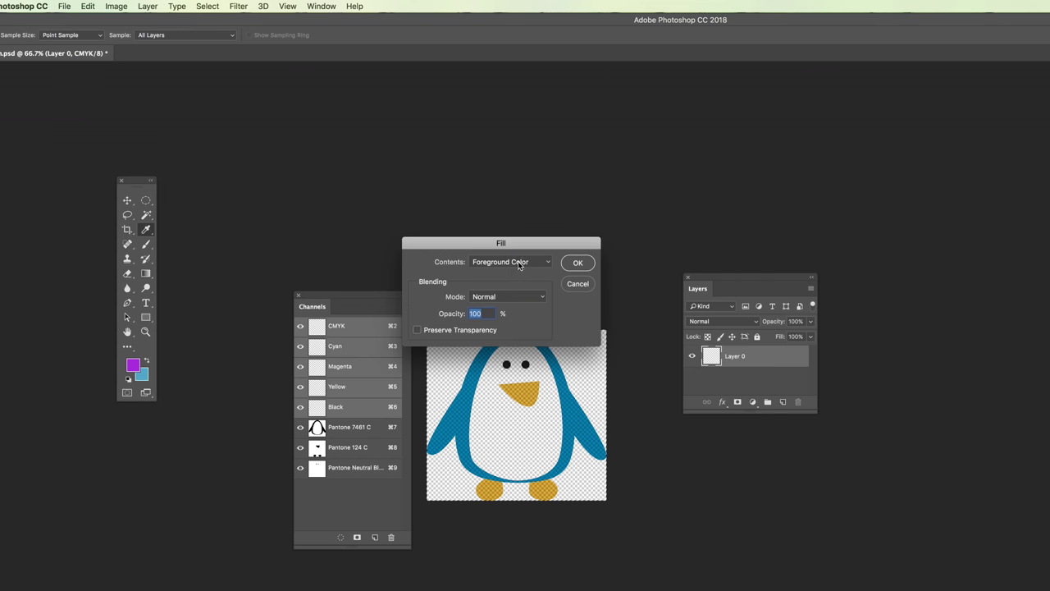
{"action": "left_click", "coordinate": [521, 262]}
{"action": "left_click", "coordinate": [513, 351]}
{"action": "left_click", "coordinate": [576, 262]}
{"action": "key", "text": "w"}
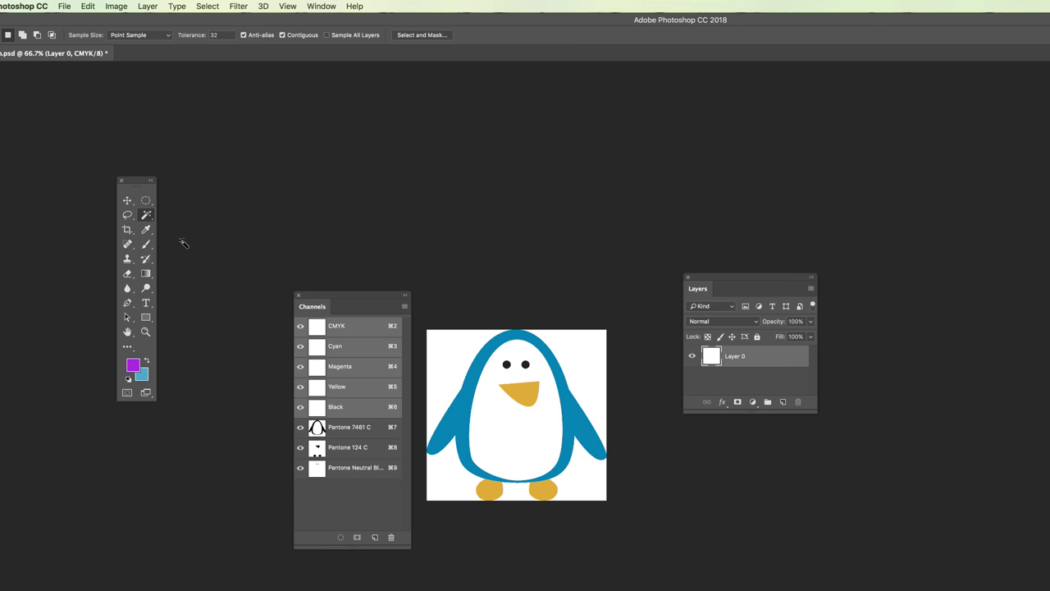
- Switch to the Move tool, deselect the layer, and save the penguin document
{"action": "left_click", "coordinate": [127, 200]}
{"action": "left_click", "coordinate": [320, 261]}
{"action": "left_click_drag", "start_coordinate": [360, 297], "coordinate": [355, 276]}
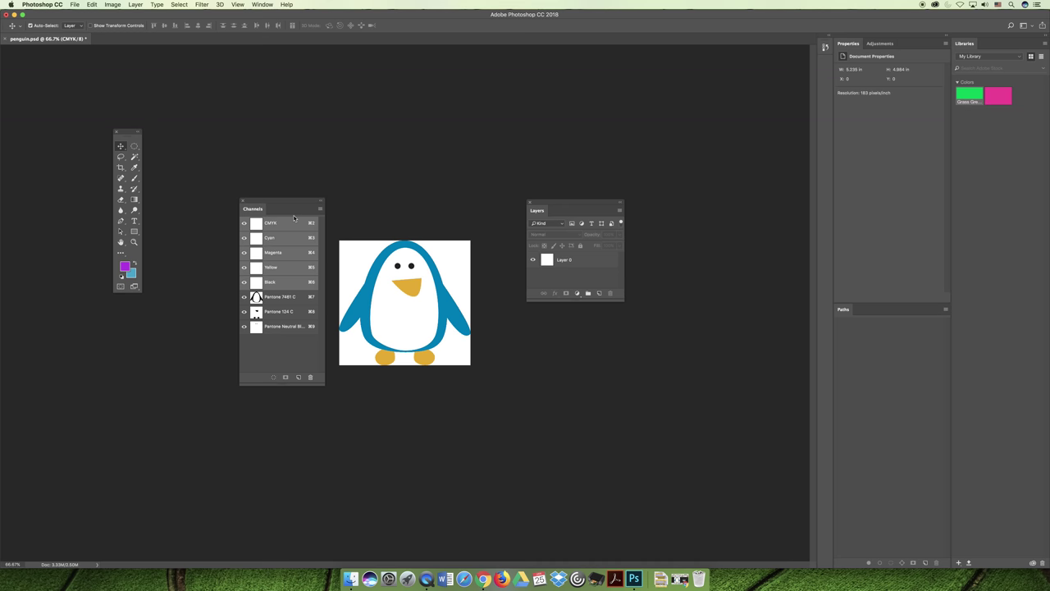
{"action": "left_click", "coordinate": [77, 5]}
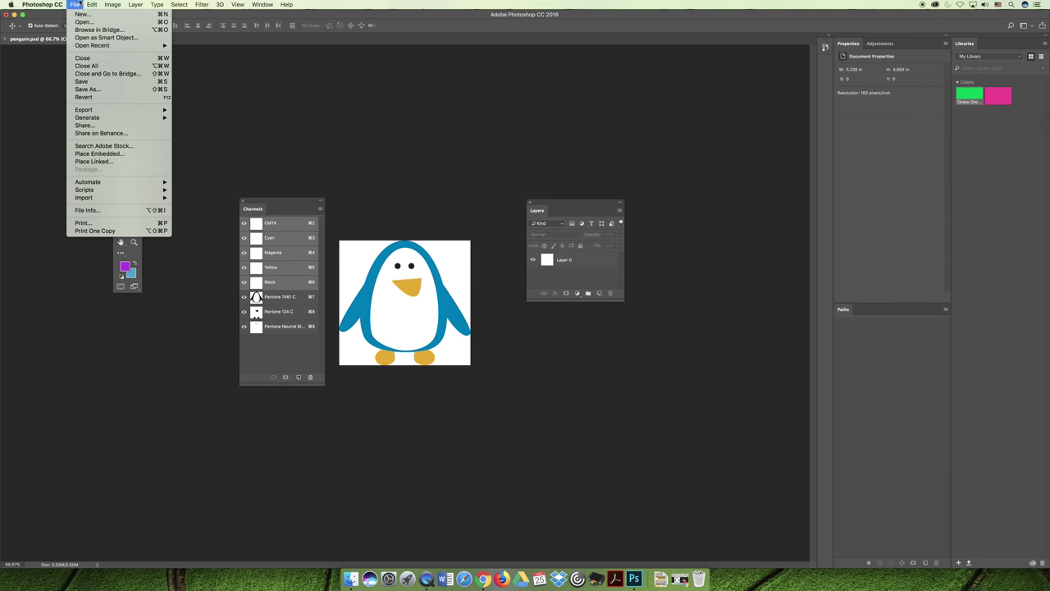
{"action": "left_click", "coordinate": [81, 79]}
{"action": "left_click", "coordinate": [75, 4]}
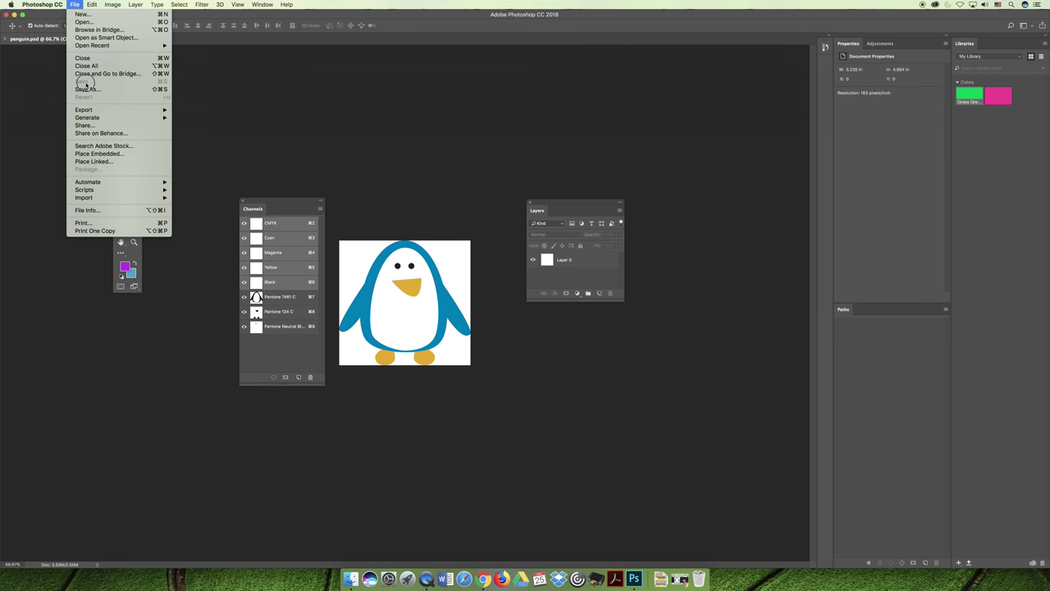
{"action": "left_click", "coordinate": [217, 60]}
- Minimize the penguin document, launch Adobe InDesign CC 2018 from the Applications folder, and close the Finder window
{"action": "left_click", "coordinate": [18, 14]}
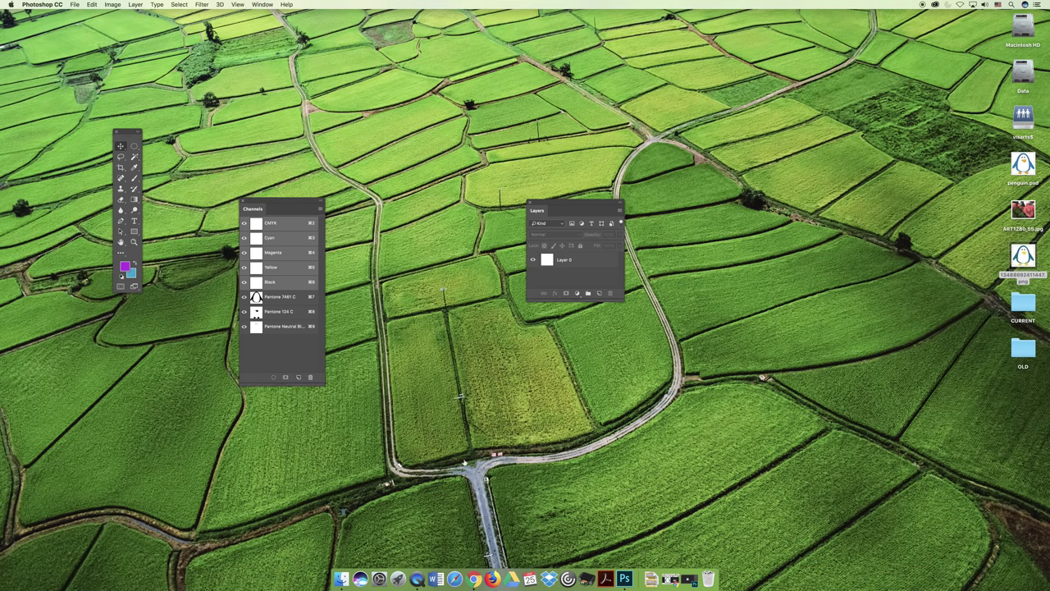
{"action": "left_click", "coordinate": [341, 579]}
{"action": "left_click", "coordinate": [268, 248]}
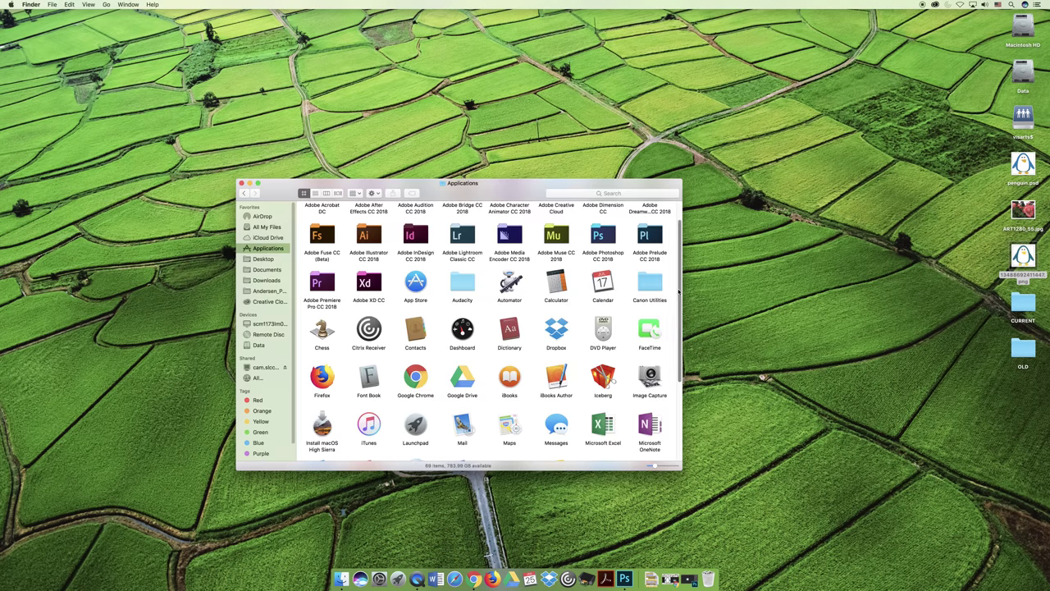
{"action": "scroll", "coordinate": [678, 291], "scroll_direction": "up", "scroll_amount": 1}
{"action": "double_click", "coordinate": [415, 266]}
{"action": "left_click", "coordinate": [320, 219]}
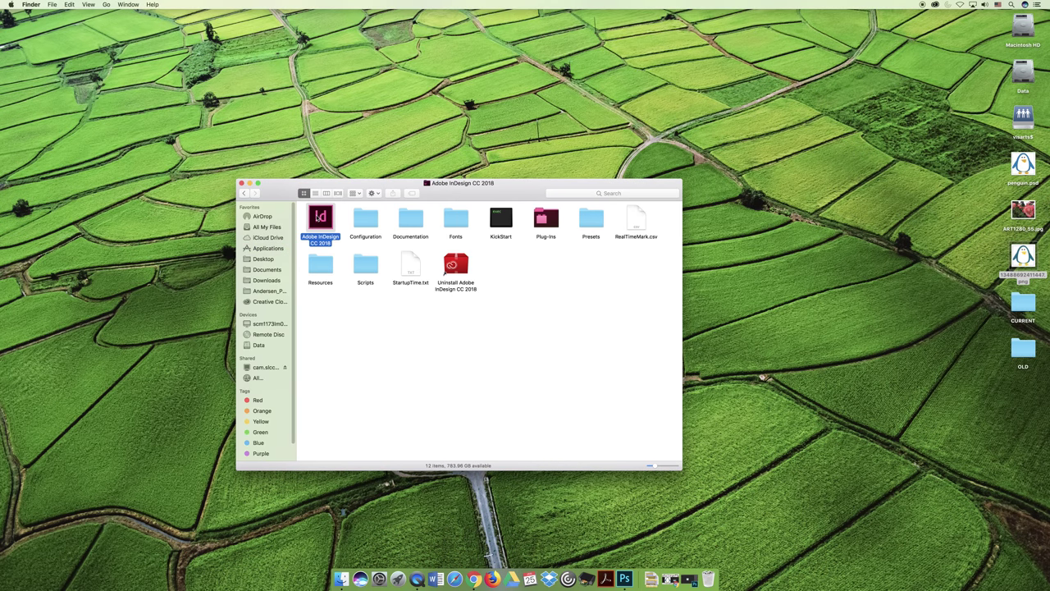
{"action": "double_click", "coordinate": [320, 219]}
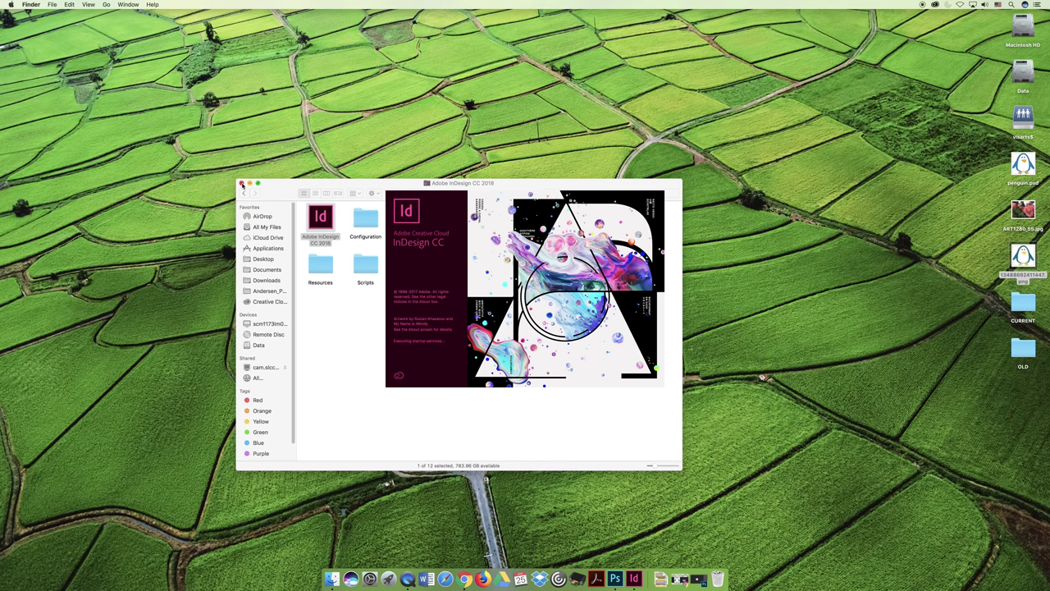
{"action": "left_click", "coordinate": [242, 183]}
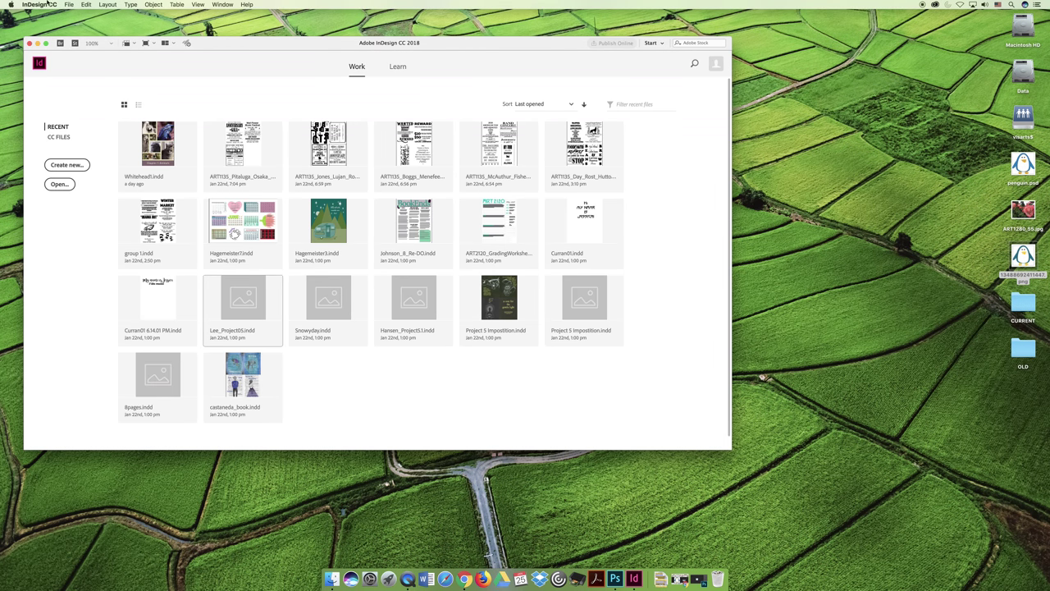
- Create a new one-page InDesign document with the default settings
{"action": "left_click", "coordinate": [68, 4]}
{"action": "mouse_move", "coordinate": [141, 16]}
{"action": "left_click", "coordinate": [180, 16]}
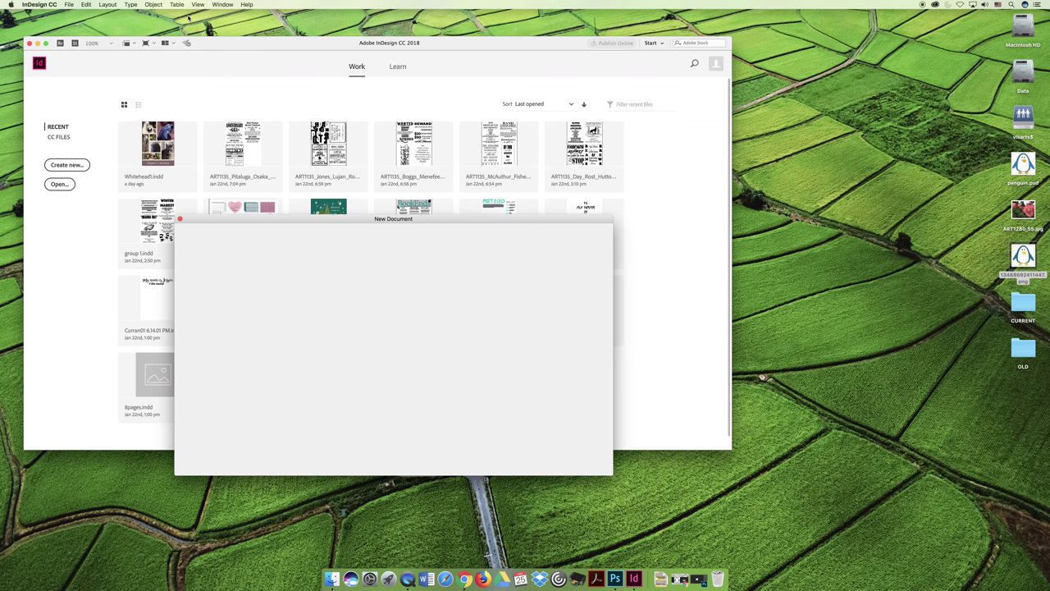
{"action": "left_click", "coordinate": [589, 461]}
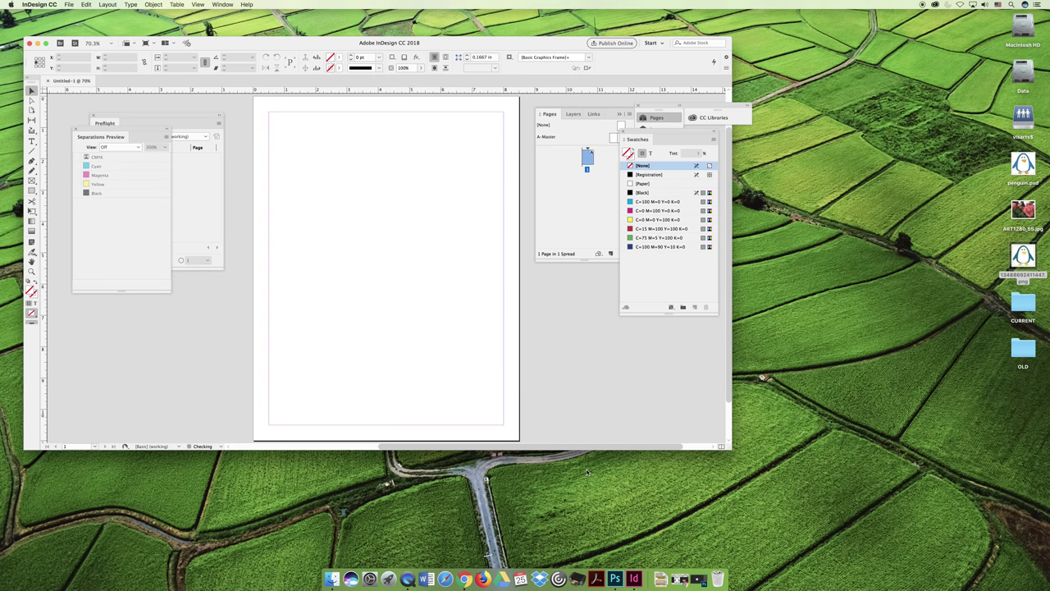
- Place penguin.psd near the page's upper-left corner at about 3.25 by 3.09 inches, and deselect it
{"action": "left_click", "coordinate": [69, 4]}
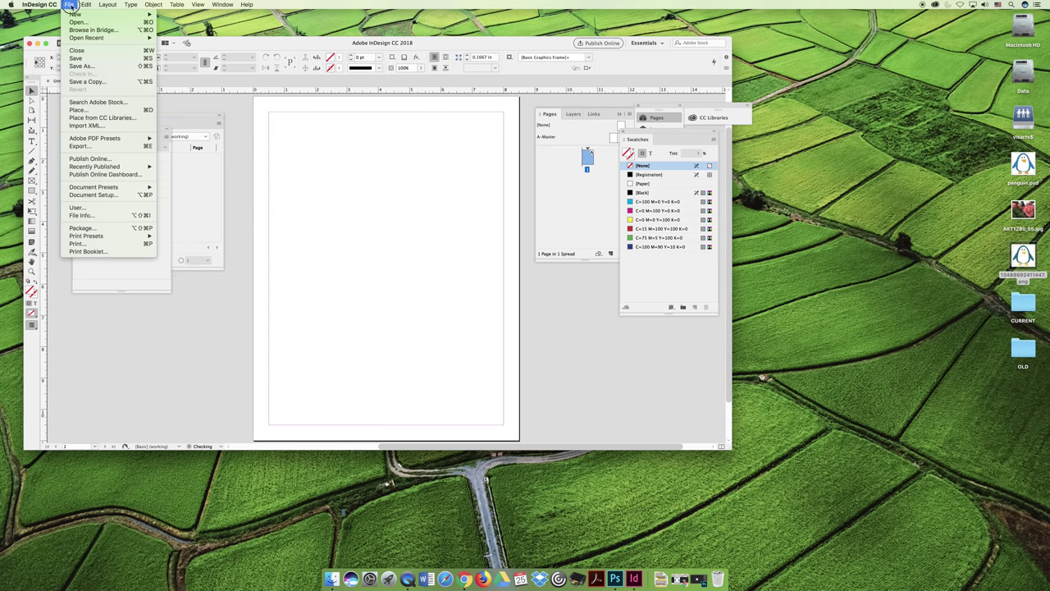
{"action": "left_click", "coordinate": [106, 113]}
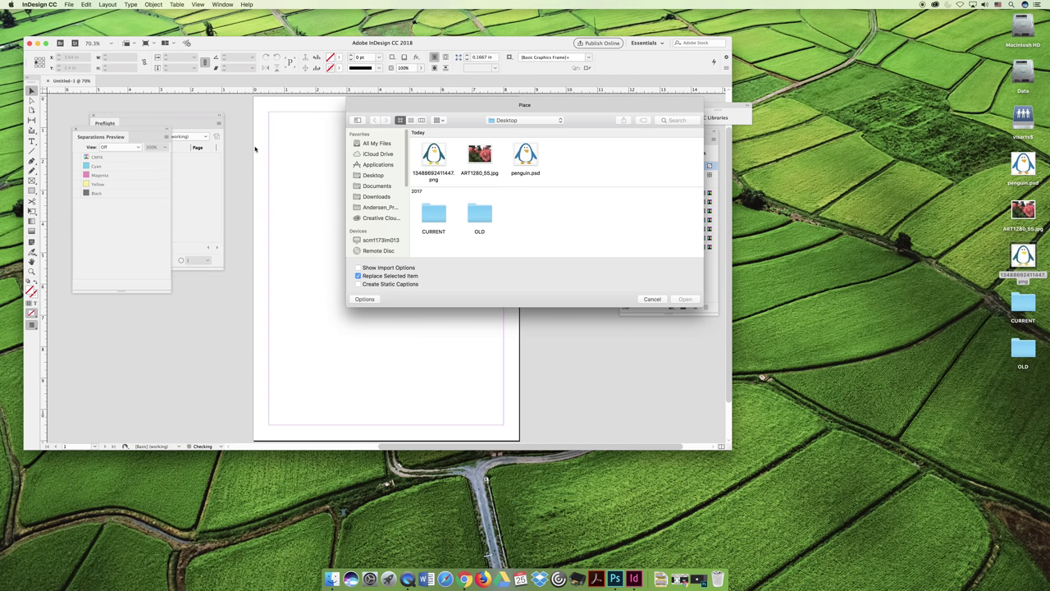
{"action": "left_click", "coordinate": [525, 157]}
{"action": "left_click", "coordinate": [684, 299]}
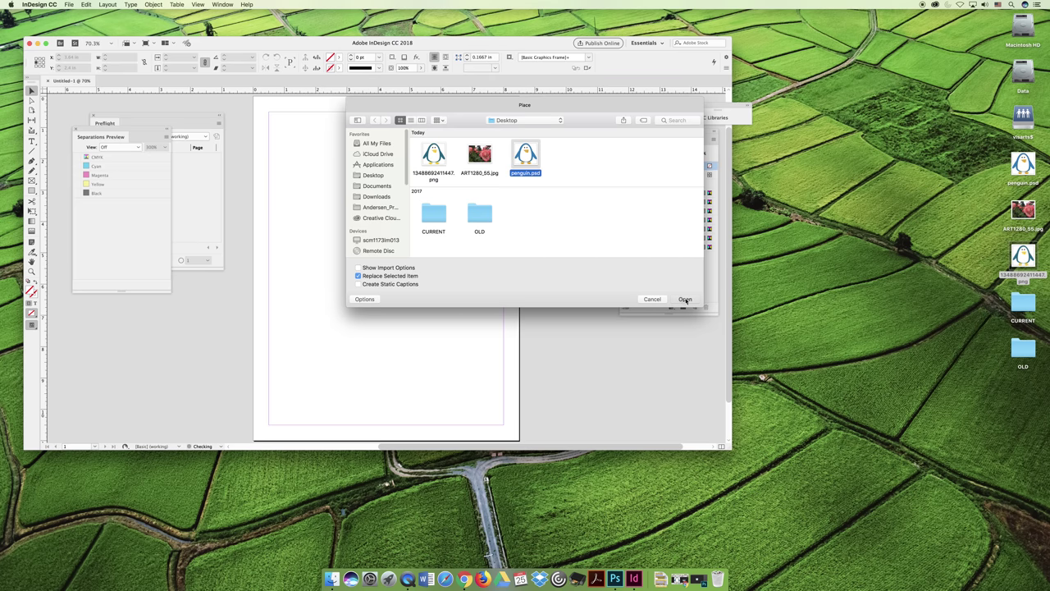
{"action": "left_click_drag", "start_coordinate": [280, 122], "coordinate": [383, 218]}
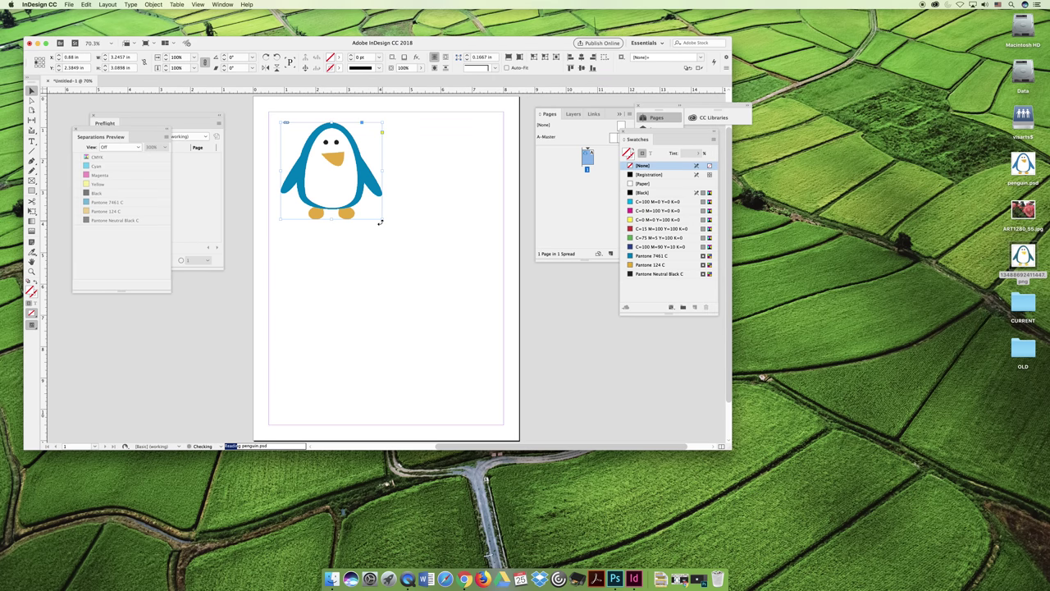
{"action": "left_click", "coordinate": [106, 101]}
{"action": "left_click", "coordinate": [69, 4]}
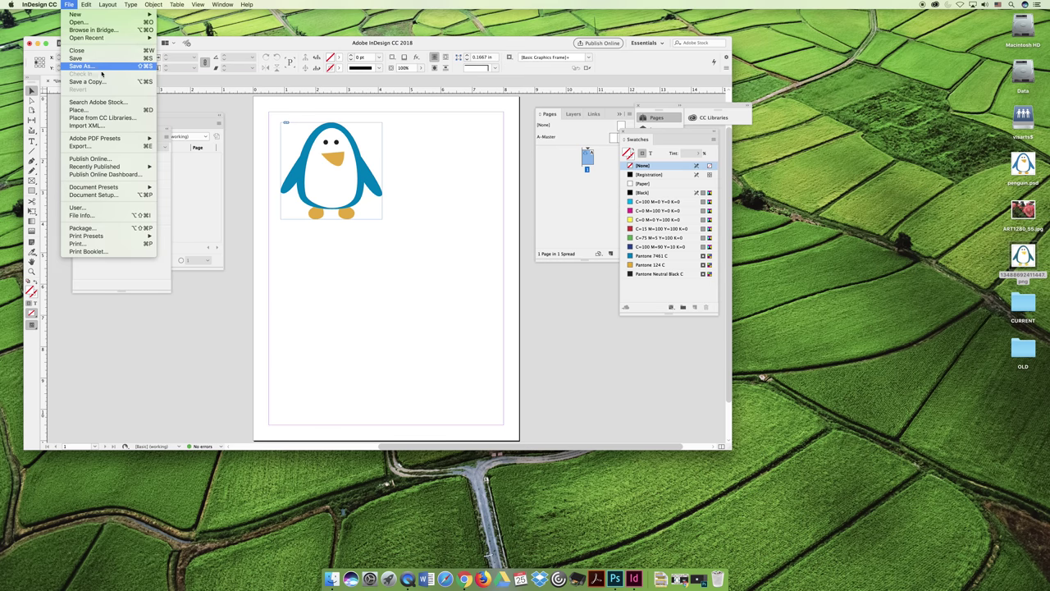
{"action": "left_click", "coordinate": [82, 66]}
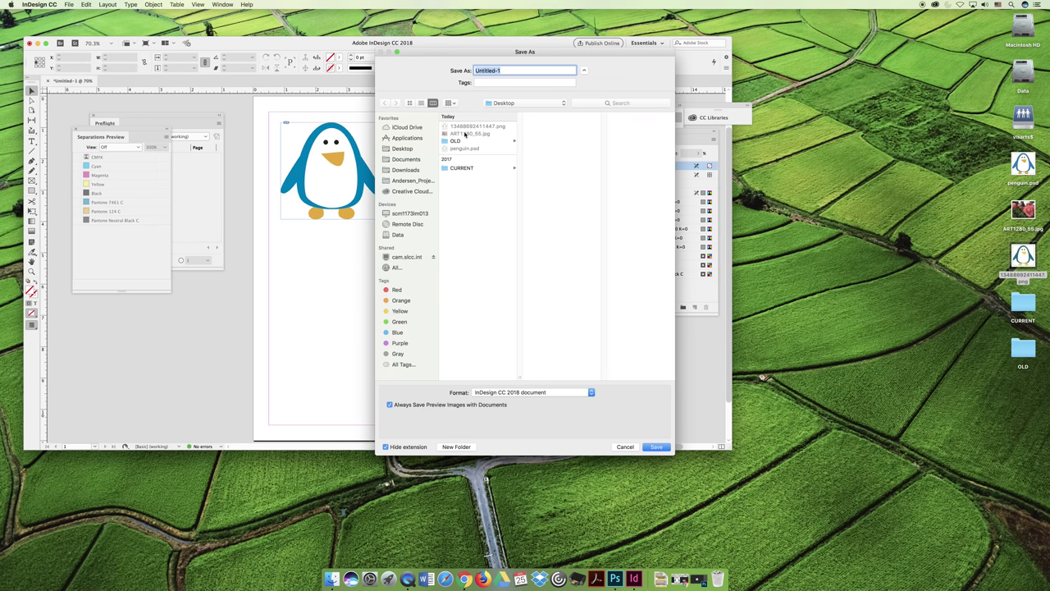
{"action": "left_click", "coordinate": [624, 446]}
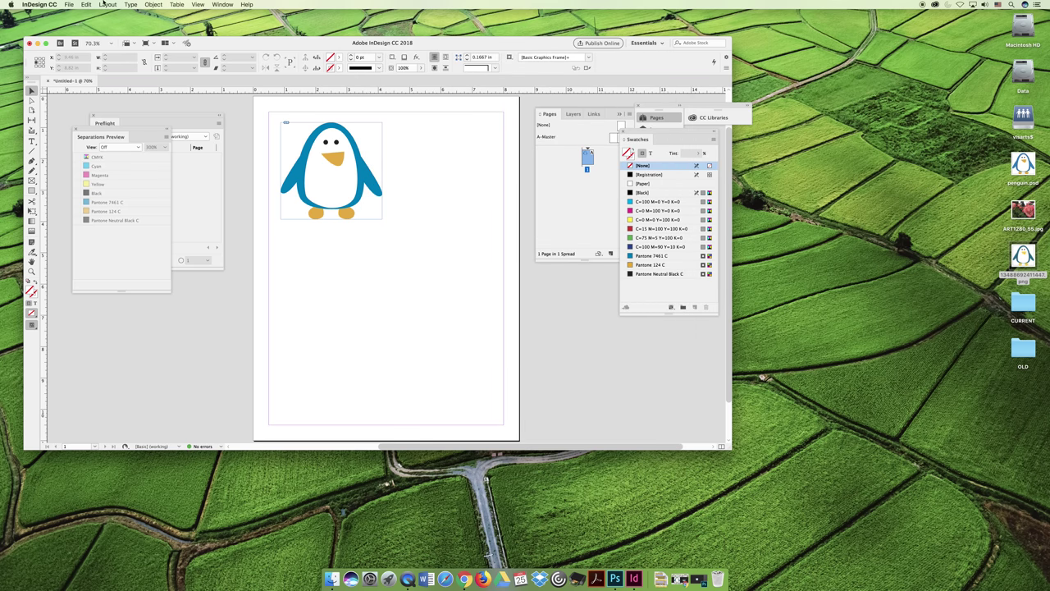
- Place the original penguin image 13488692411447.png larger on the page, below and to the right of the first penguin
{"action": "left_click", "coordinate": [69, 4]}
{"action": "left_click", "coordinate": [80, 109]}
{"action": "left_click", "coordinate": [434, 156]}
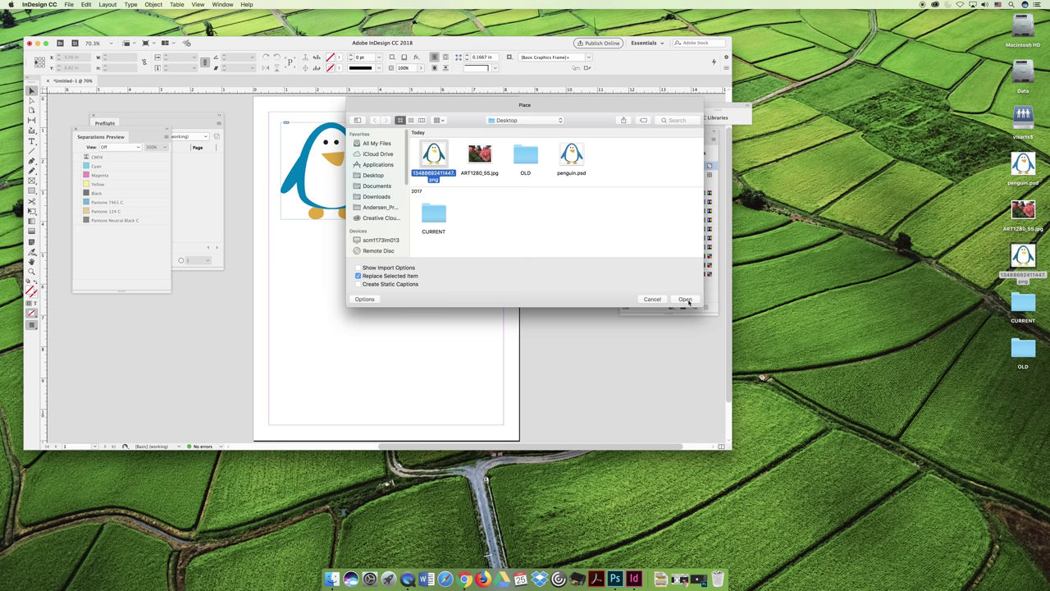
{"action": "left_click", "coordinate": [685, 299]}
{"action": "left_click_drag", "start_coordinate": [326, 228], "coordinate": [468, 366]}
{"action": "left_click", "coordinate": [287, 301]}
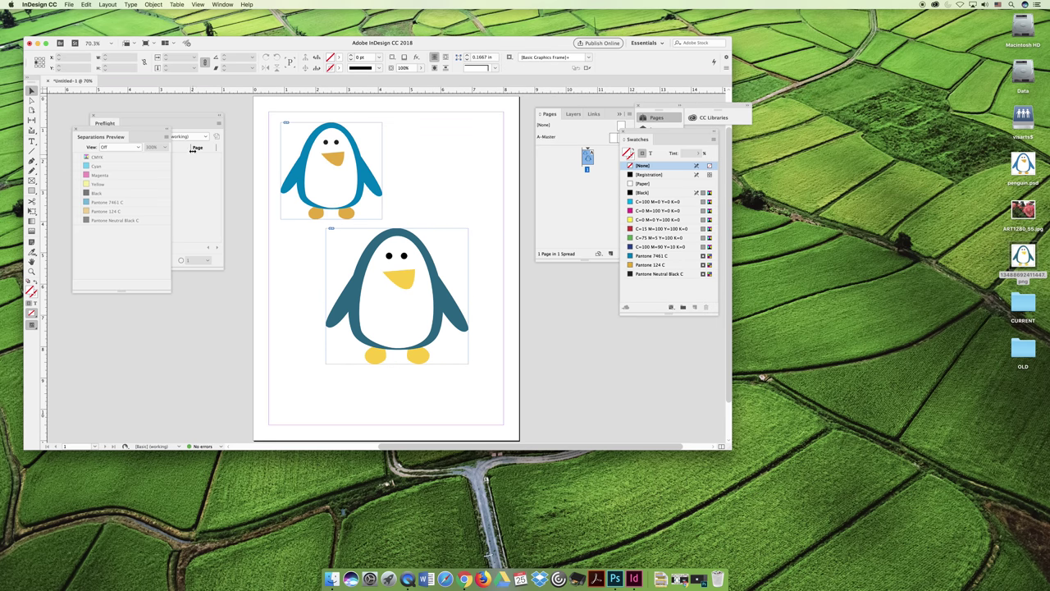
- Move the Separations Preview panel next to the page and set its view to Separations
{"action": "left_click", "coordinate": [94, 116]}
{"action": "left_click_drag", "start_coordinate": [103, 131], "coordinate": [170, 120]}
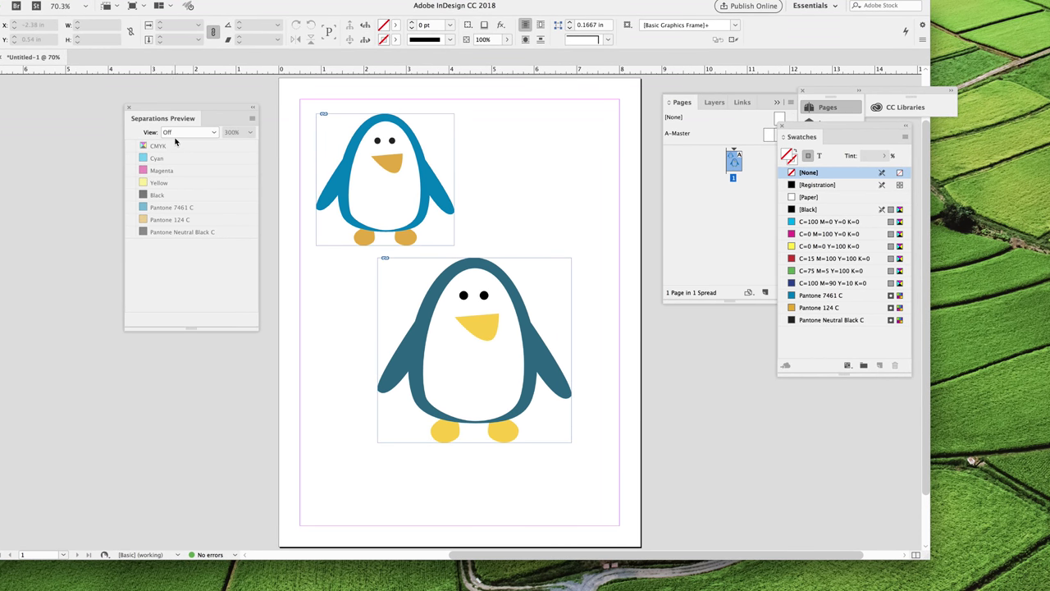
{"action": "left_click", "coordinate": [177, 133]}
{"action": "left_click", "coordinate": [175, 156]}
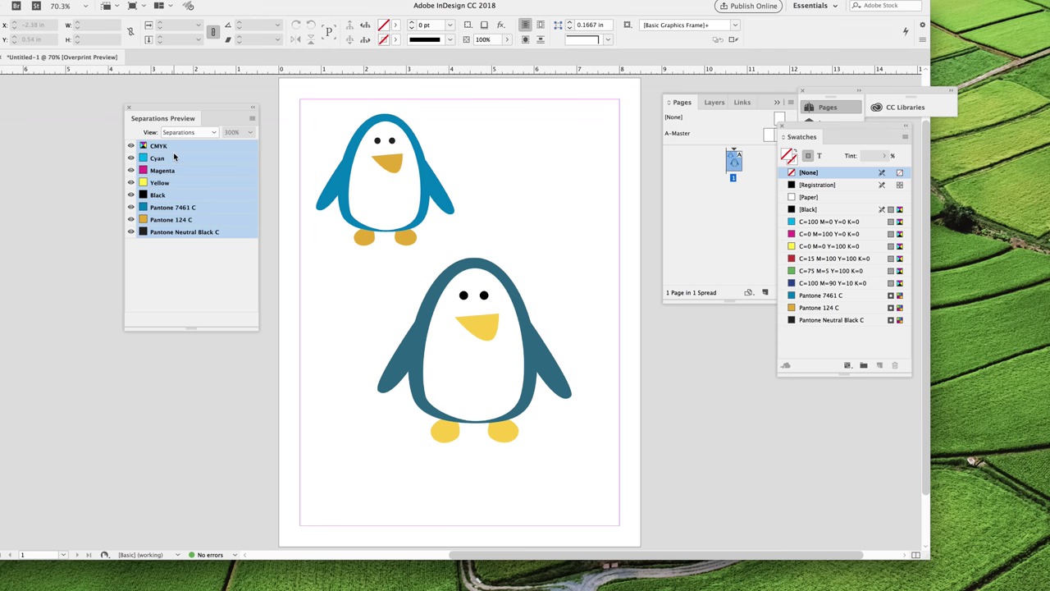
{"action": "left_click", "coordinate": [402, 450]}
{"action": "left_click", "coordinate": [183, 266]}
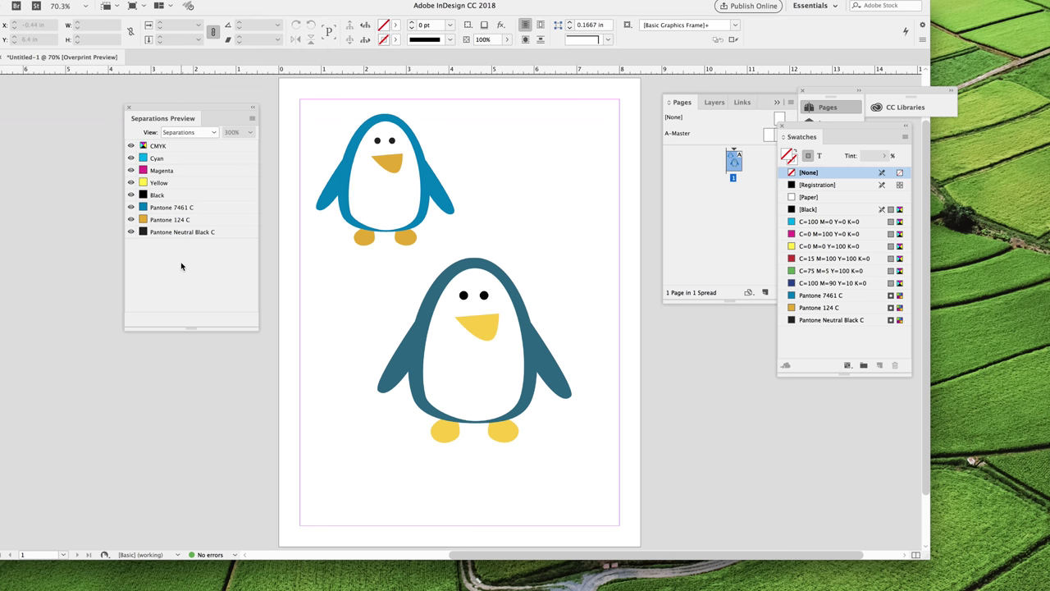
- Hide the Pantone Neutral Black C, Pantone 7461 C and Pantone 124 C plates in the separations preview
{"action": "left_click_drag", "start_coordinate": [130, 221], "coordinate": [130, 232]}
{"action": "left_click", "coordinate": [130, 220]}
{"action": "left_click", "coordinate": [131, 207]}
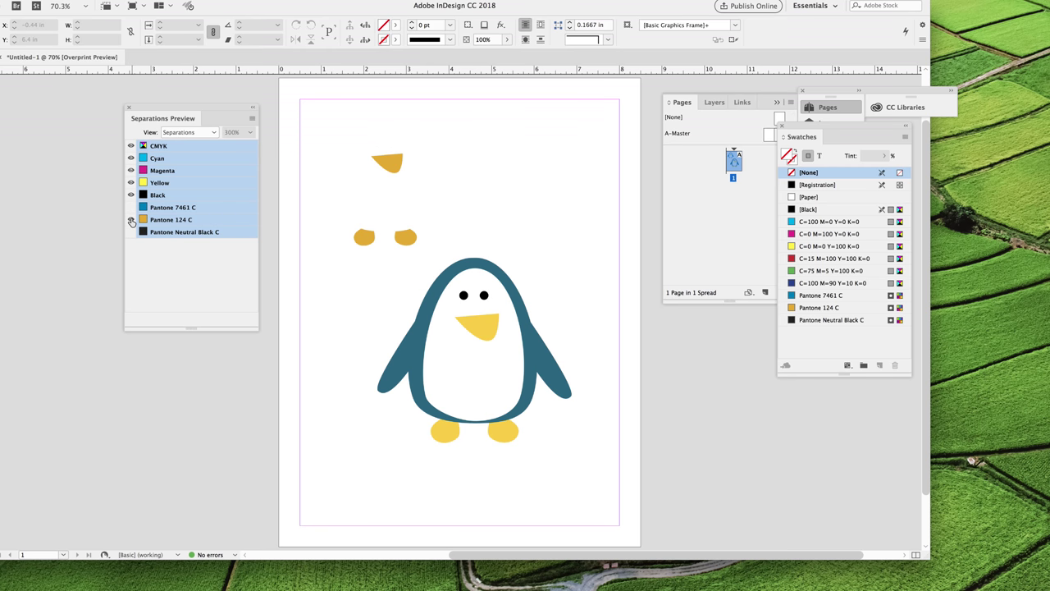
{"action": "left_click", "coordinate": [130, 219]}
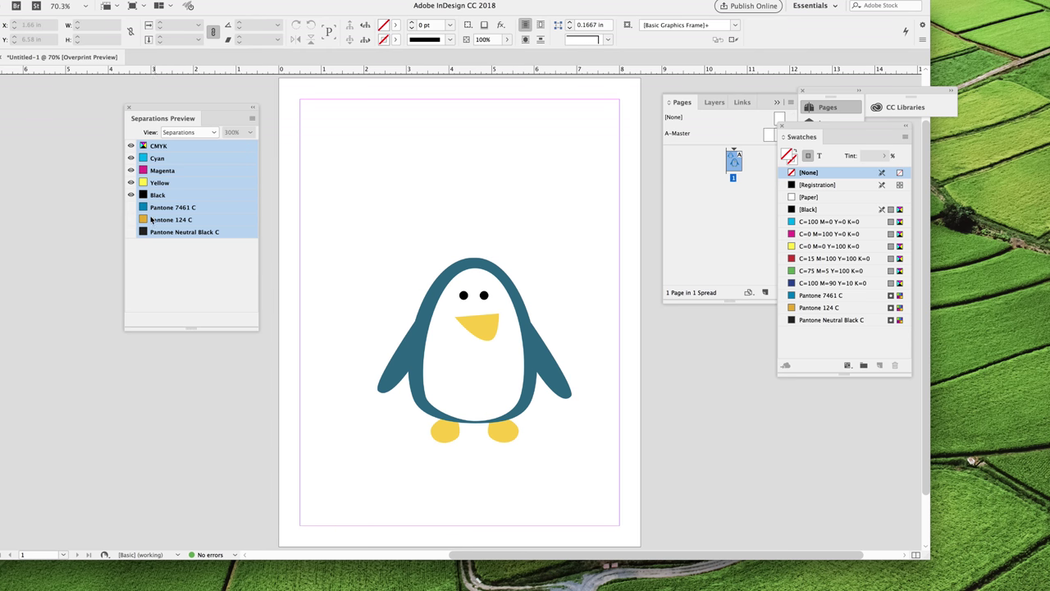
- Isolate the Cyan, Magenta and Yellow plates one after another to examine the original penguin's separations
{"action": "left_click", "coordinate": [130, 194]}
{"action": "left_click", "coordinate": [130, 182]}
{"action": "left_click", "coordinate": [130, 170]}
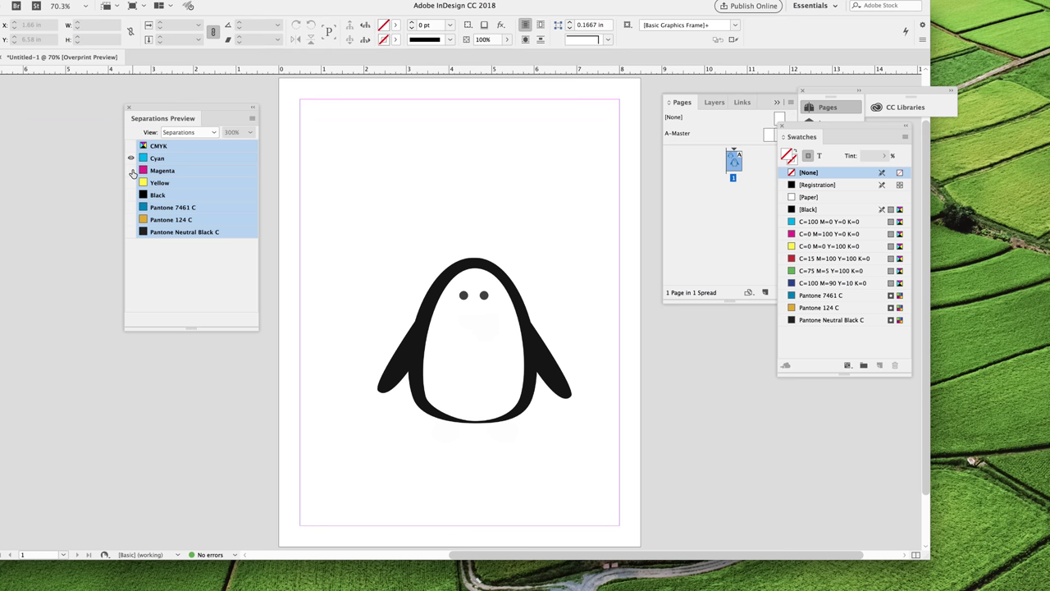
{"action": "left_click", "coordinate": [131, 169]}
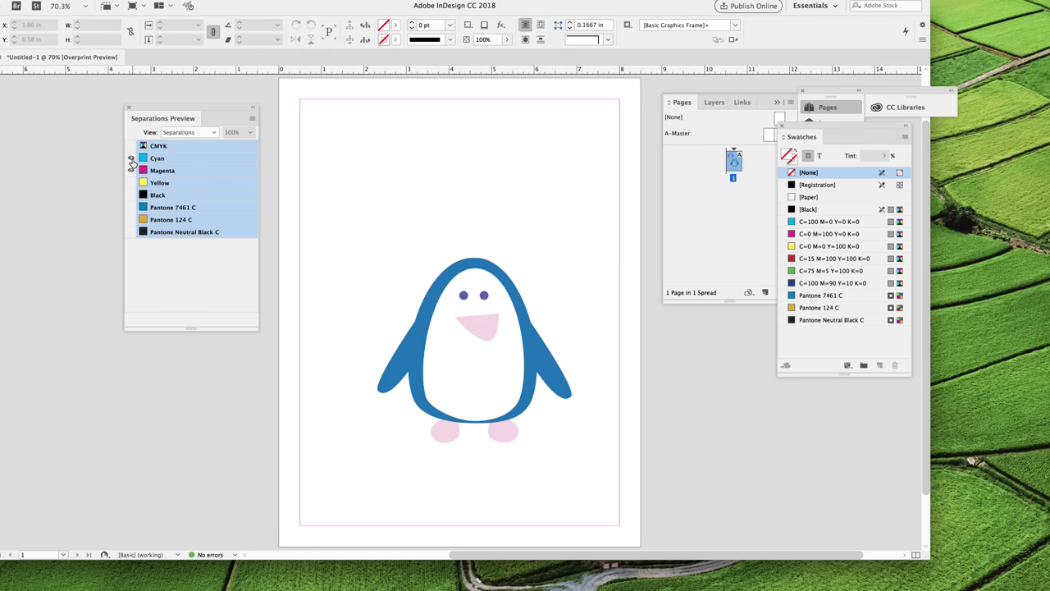
{"action": "left_click", "coordinate": [131, 161]}
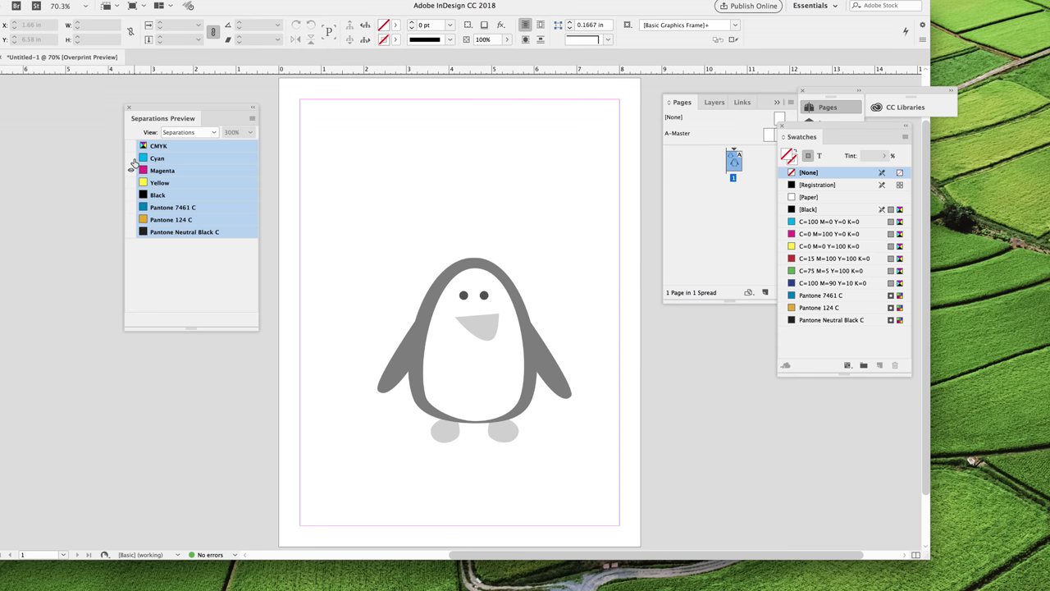
{"action": "left_click", "coordinate": [130, 182]}
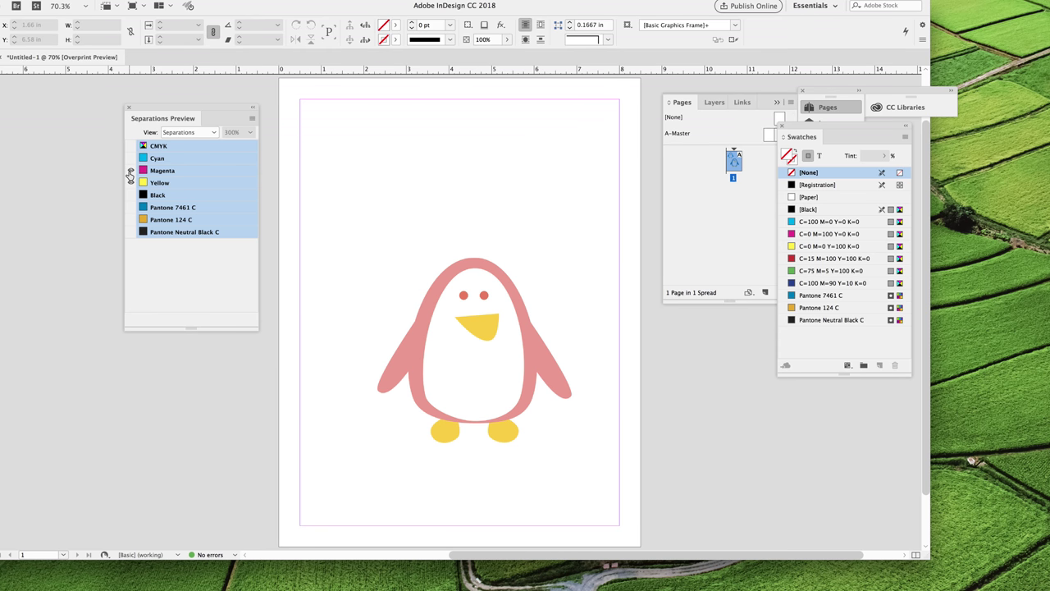
{"action": "left_click", "coordinate": [130, 171]}
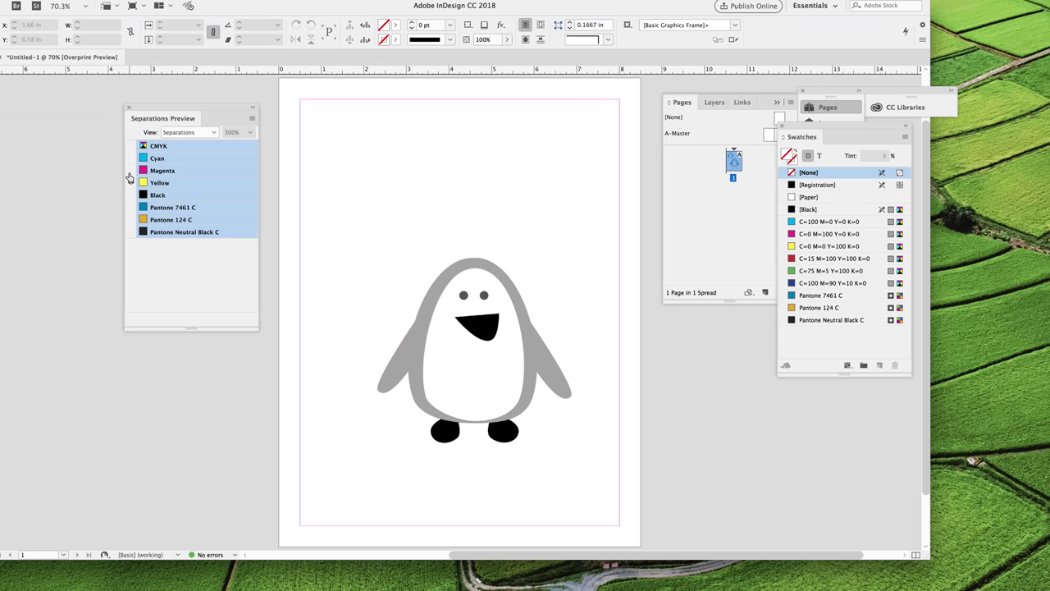
- Show the Black, Magenta and Cyan plates again together with Yellow
{"action": "left_click", "coordinate": [130, 194]}
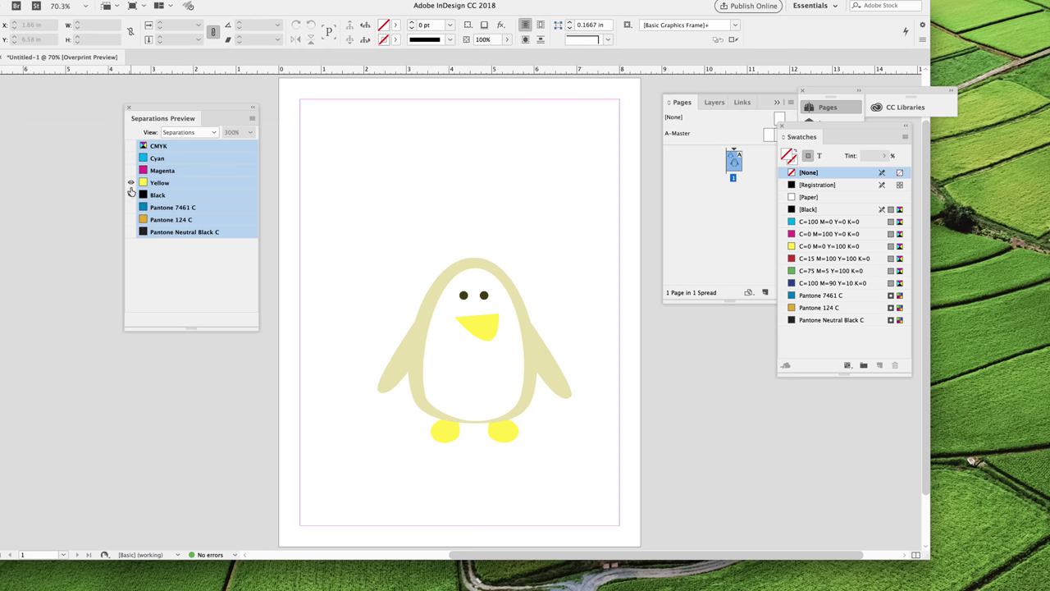
{"action": "left_click", "coordinate": [130, 169]}
{"action": "left_click", "coordinate": [130, 158]}
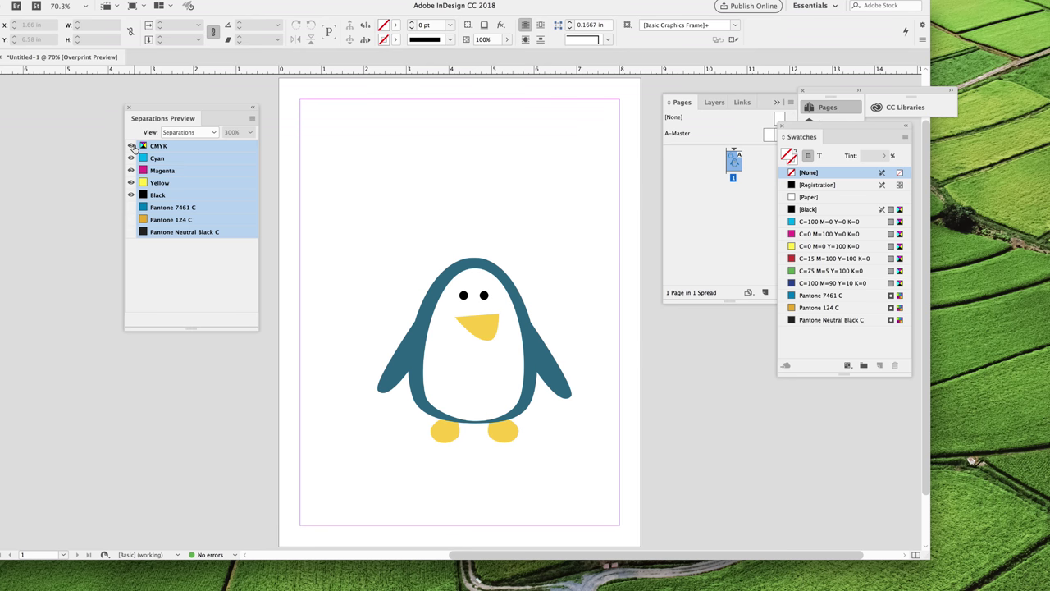
- Hide the CMYK plates, examine the Pantone 7461 C, 124 C and Neutral Black C plates individually, and display all three together
{"action": "left_click", "coordinate": [130, 207]}
{"action": "left_click", "coordinate": [130, 146]}
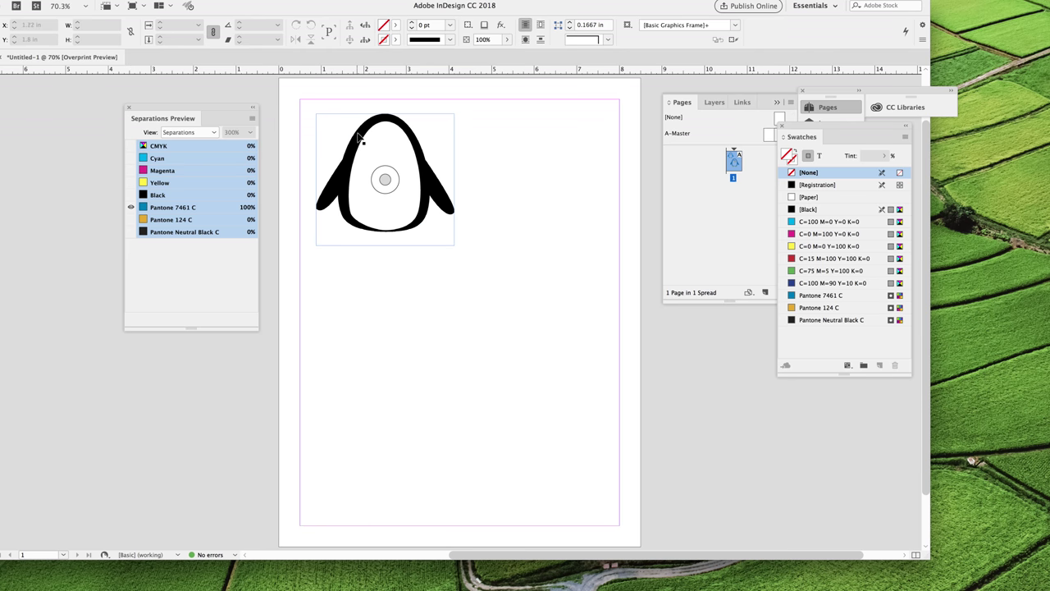
{"action": "left_click", "coordinate": [131, 219]}
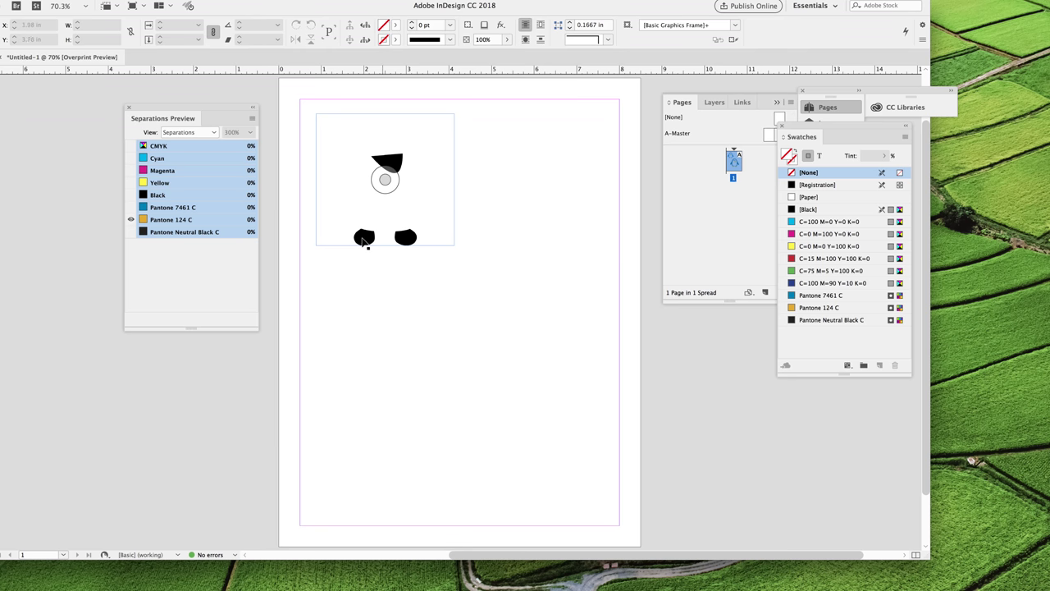
{"action": "left_click", "coordinate": [131, 231]}
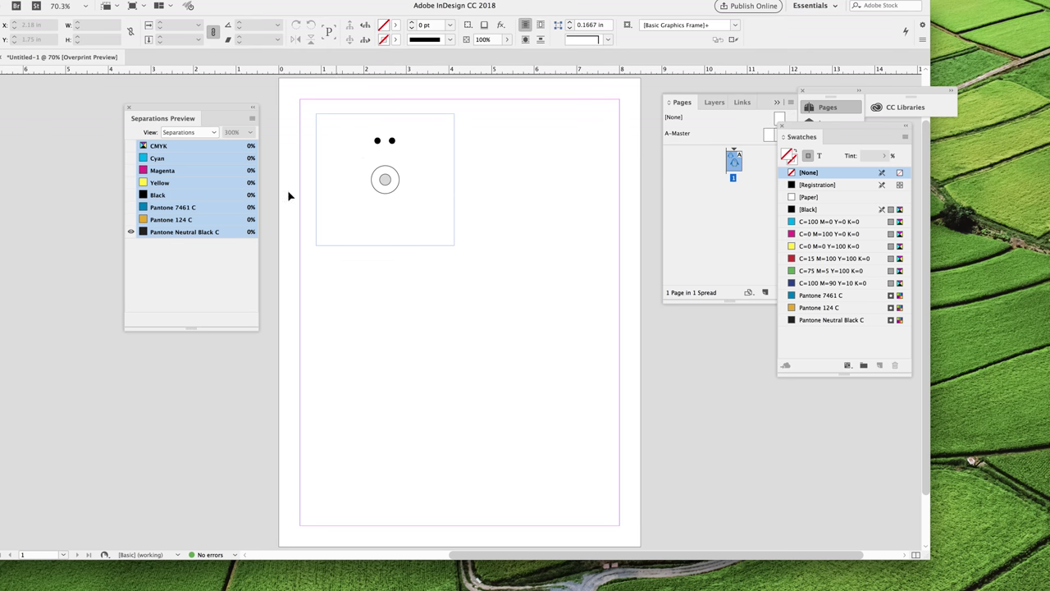
{"action": "left_click", "coordinate": [131, 220]}
{"action": "left_click", "coordinate": [130, 207]}
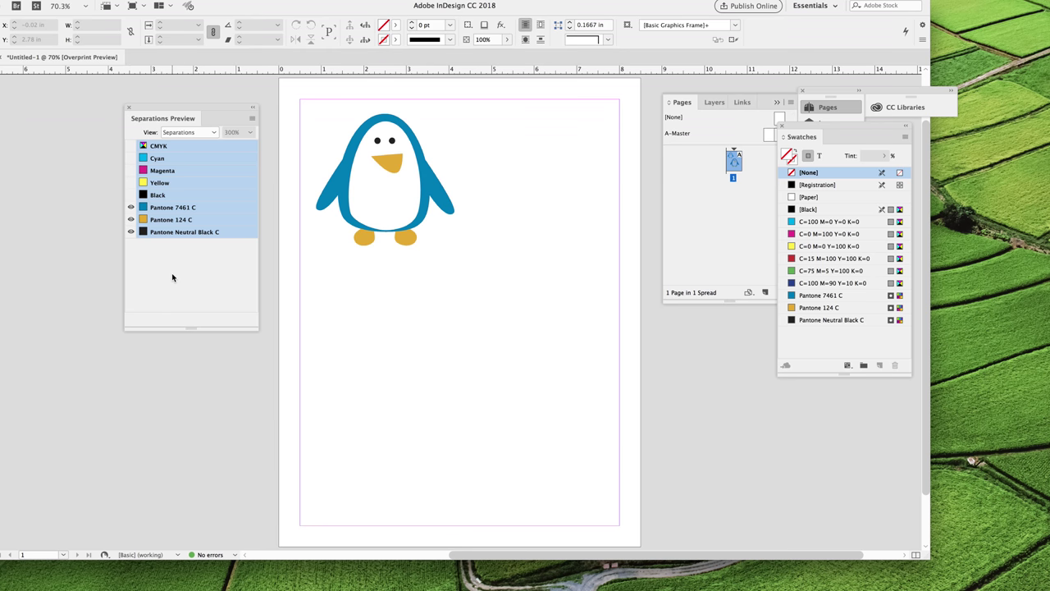